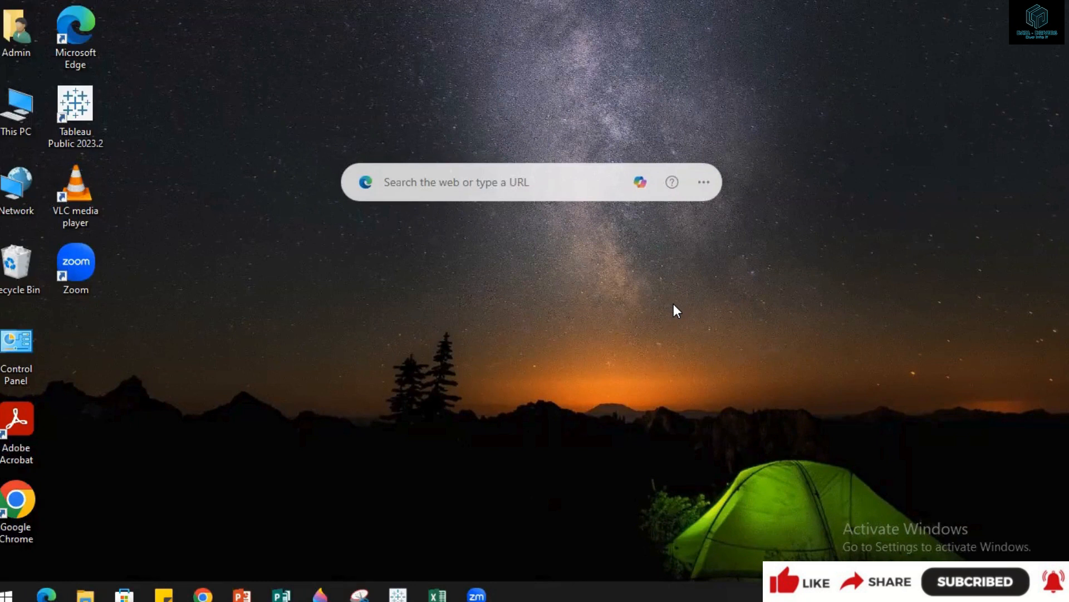
In Tableau Public, clear the Data Blending worksheet and close the Orders (Sample - Superstore) and Sheet1 (Fricks store) data sources.
{"action": "left_click", "coordinate": [408, 594]}
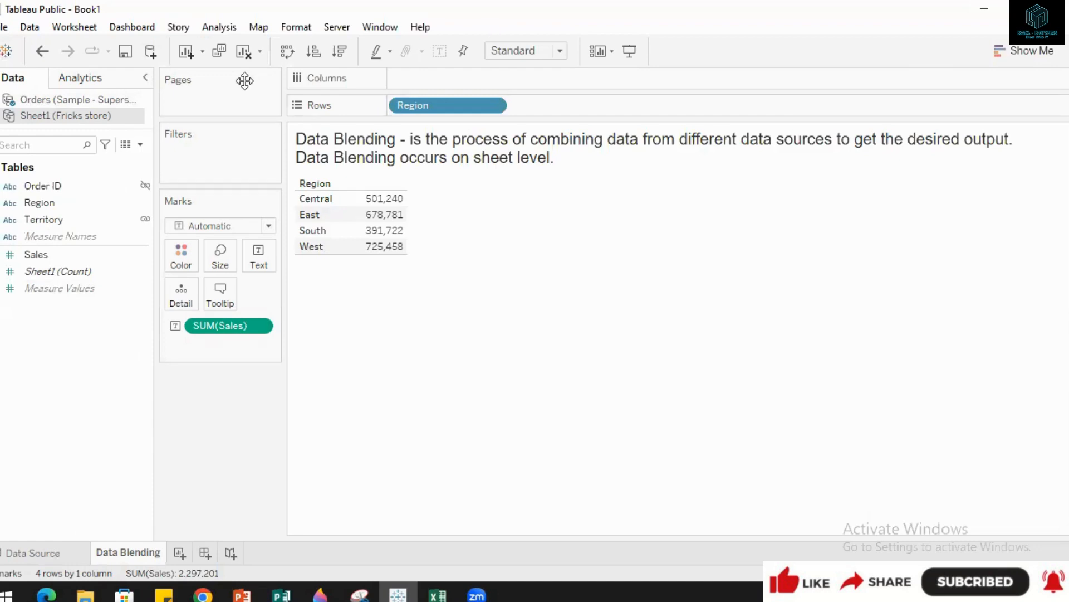
{"action": "left_click", "coordinate": [243, 51]}
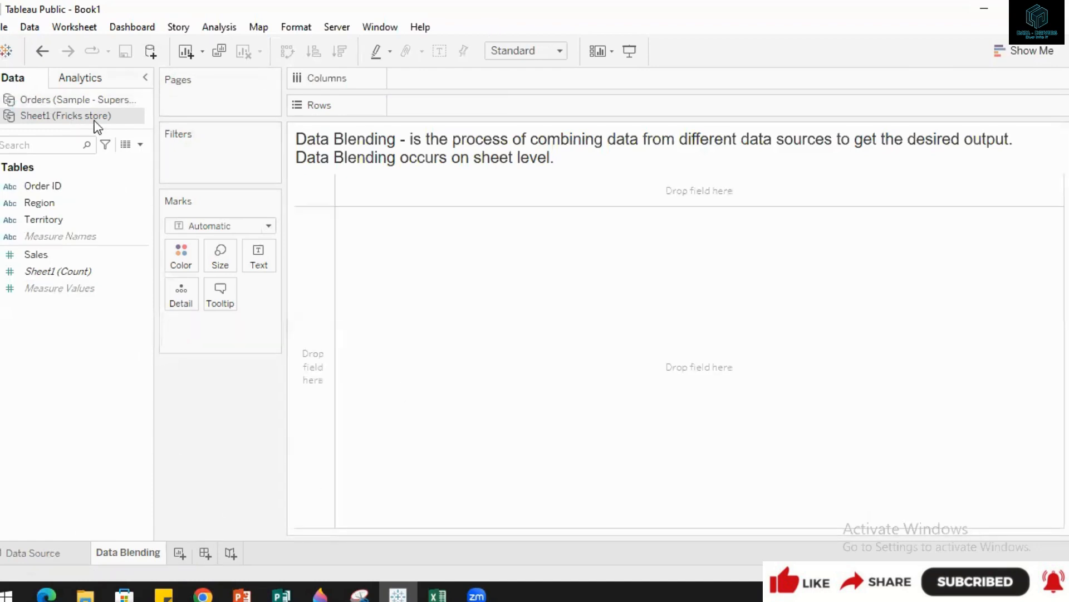
{"action": "right_click", "coordinate": [106, 102]}
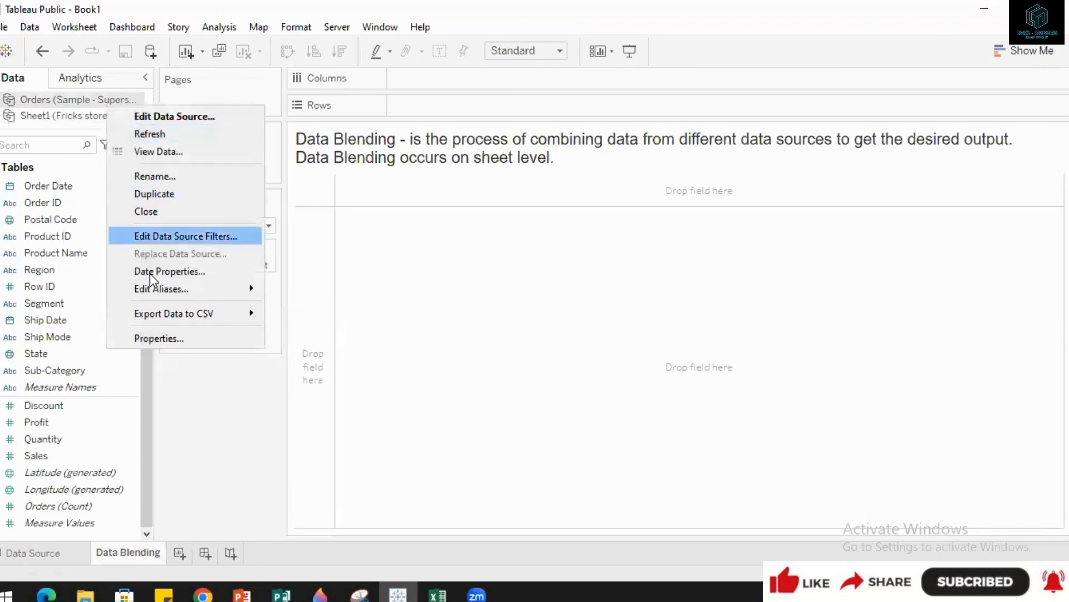
{"action": "left_click", "coordinate": [168, 211]}
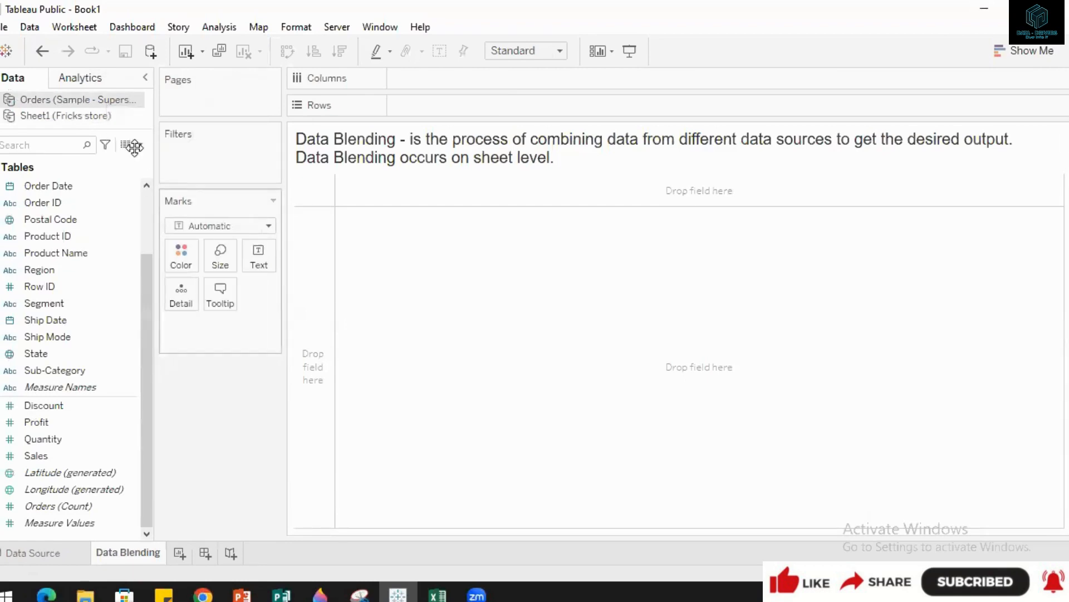
{"action": "right_click", "coordinate": [88, 101]}
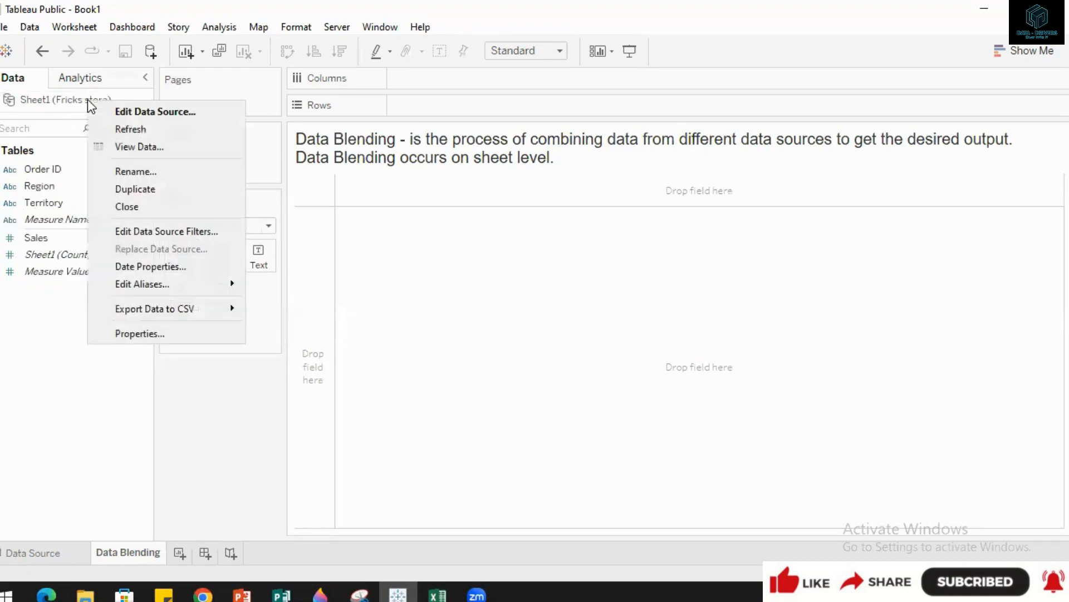
{"action": "left_click", "coordinate": [126, 202]}
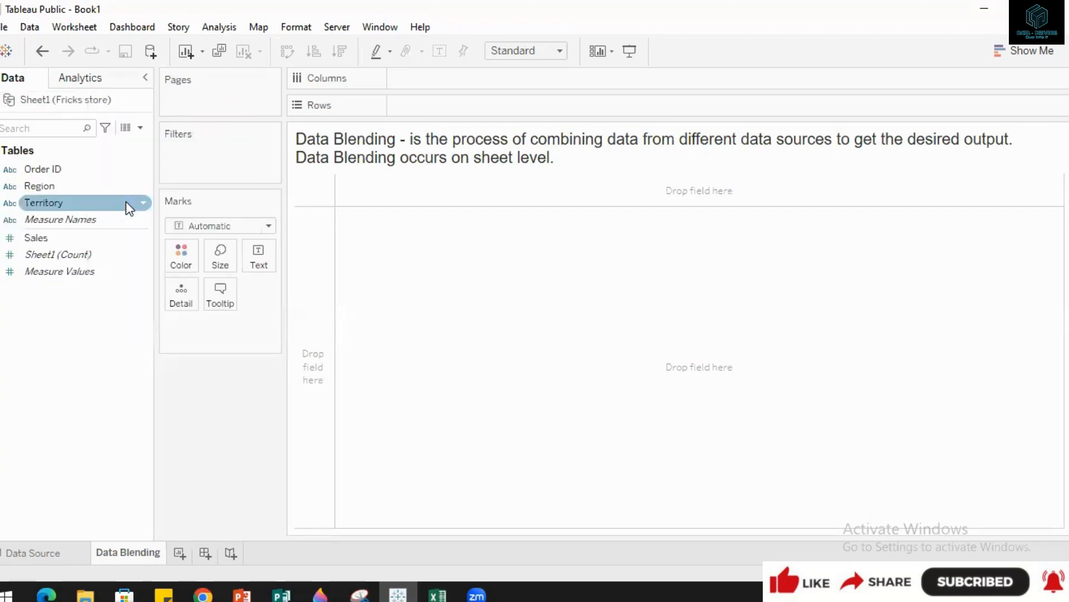
Connect to the Sample - Superstore Excel workbook in the Tableau - Edureka folder.
{"action": "left_click", "coordinate": [150, 53]}
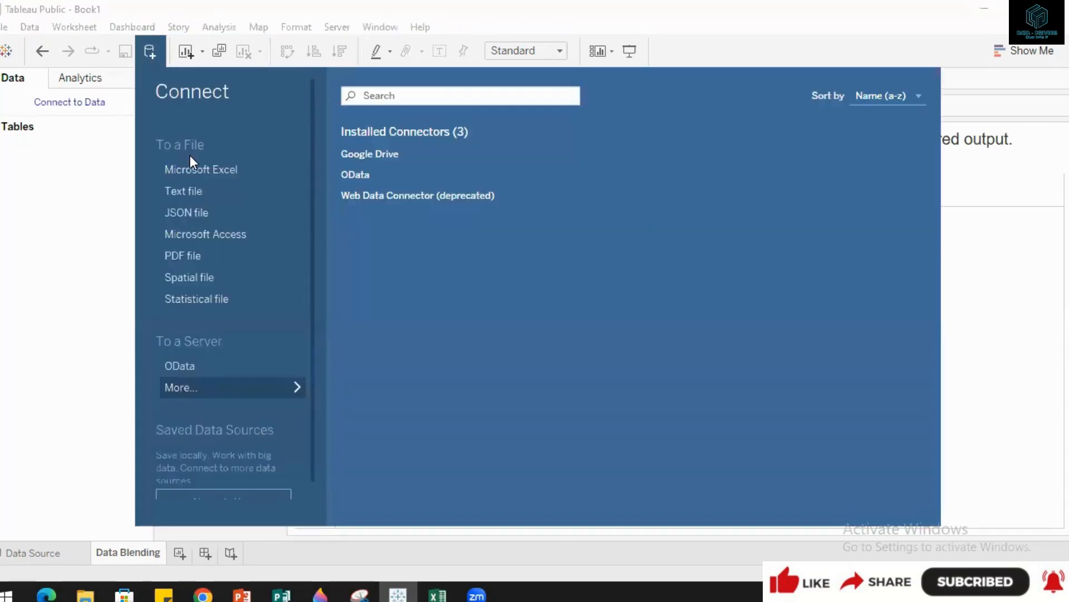
{"action": "left_click", "coordinate": [190, 173]}
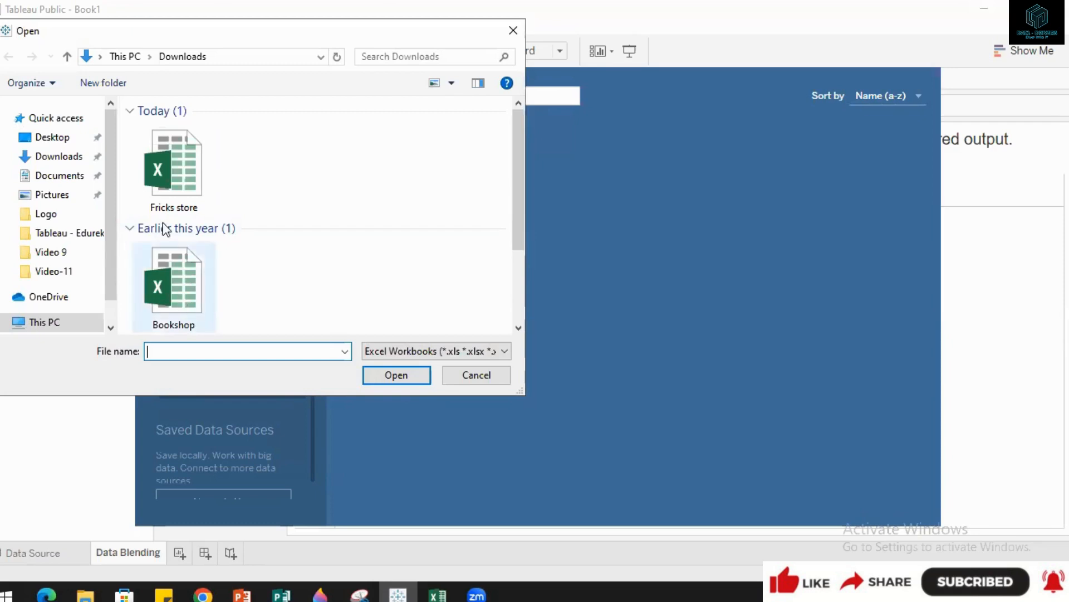
{"action": "scroll", "coordinate": [379, 227], "scroll_direction": "down", "scroll_amount": 1}
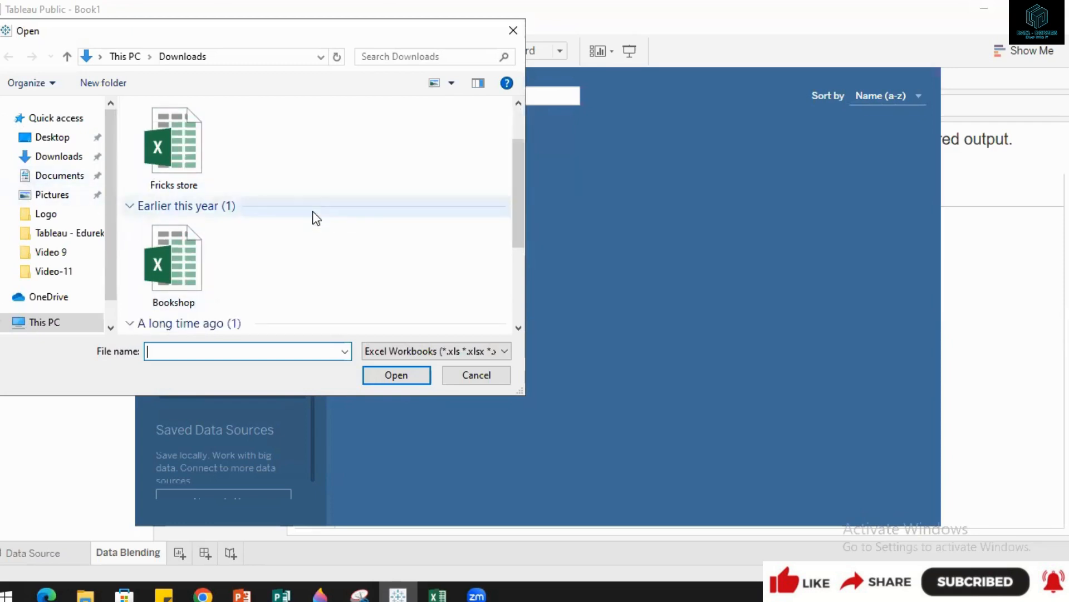
{"action": "scroll", "coordinate": [251, 196], "scroll_direction": "down", "scroll_amount": 2}
{"action": "scroll", "coordinate": [251, 196], "scroll_direction": "up", "scroll_amount": 4}
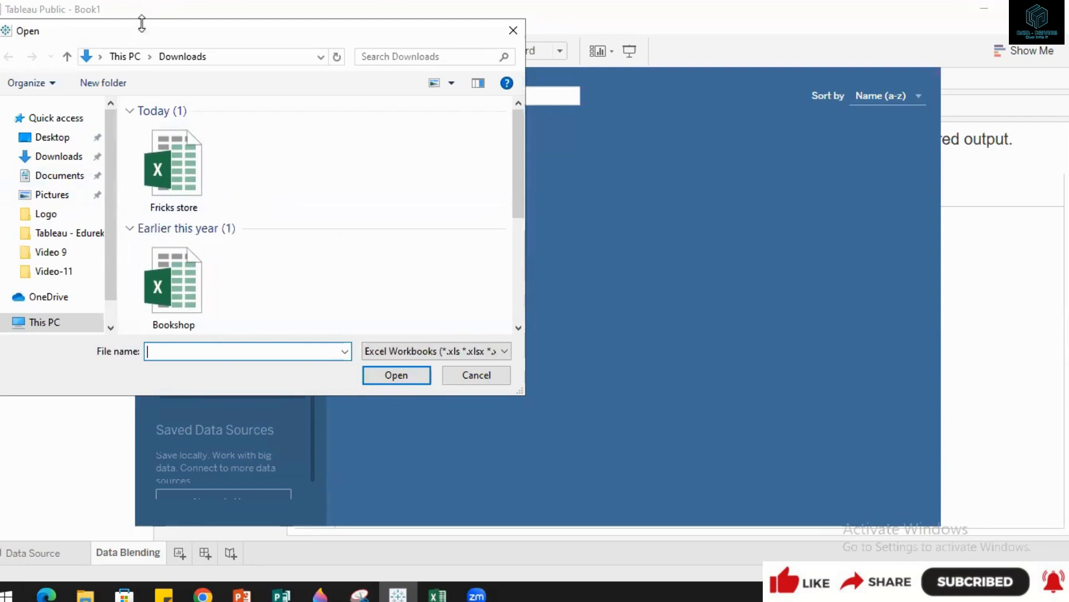
{"action": "left_click", "coordinate": [125, 56]}
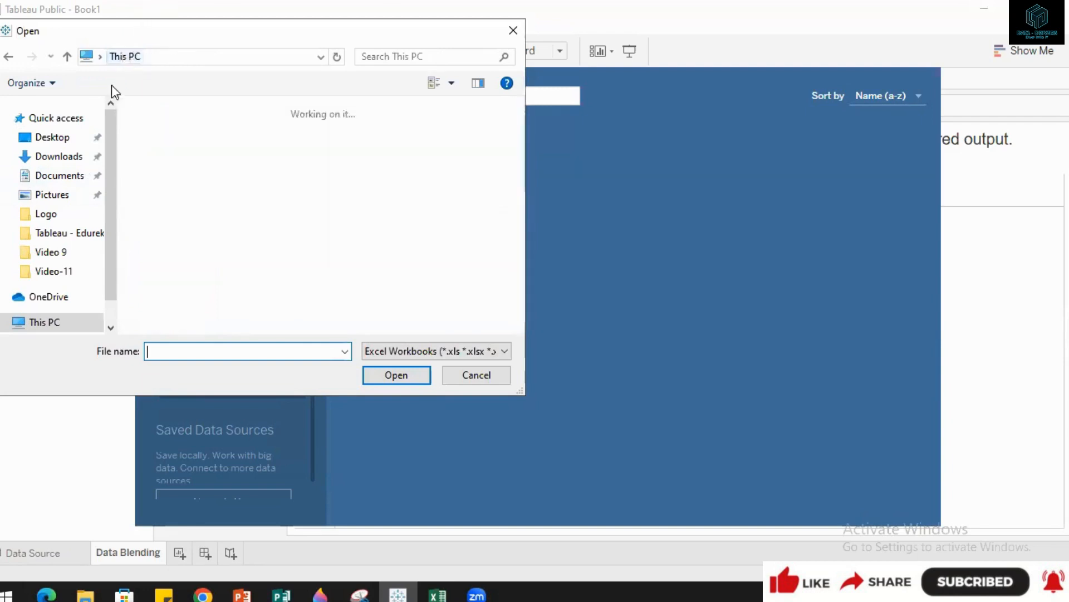
{"action": "scroll", "coordinate": [206, 208], "scroll_direction": "down", "scroll_amount": 5}
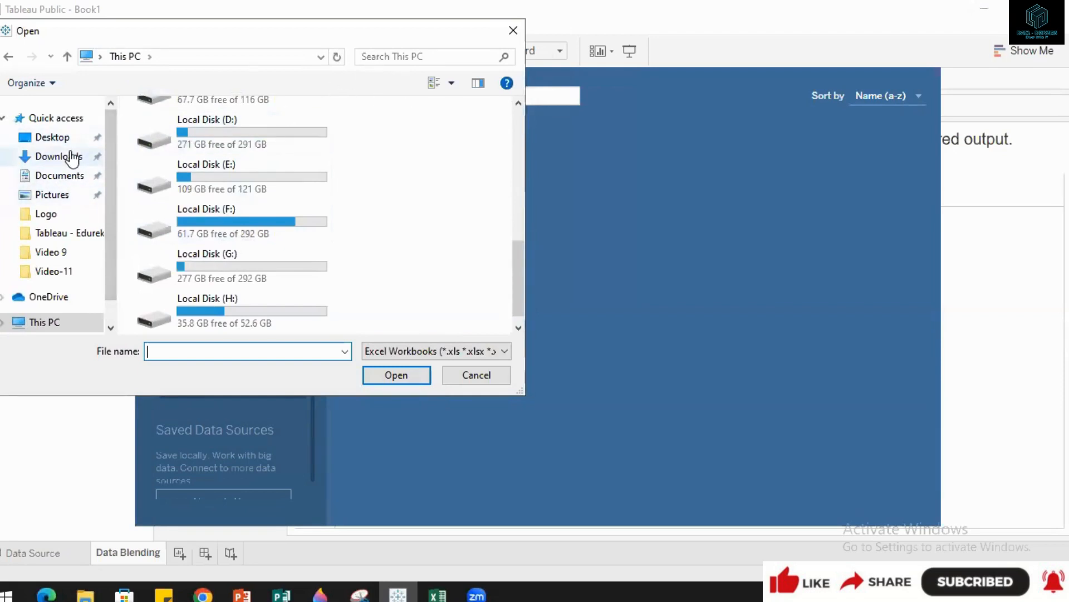
{"action": "left_click", "coordinate": [58, 233]}
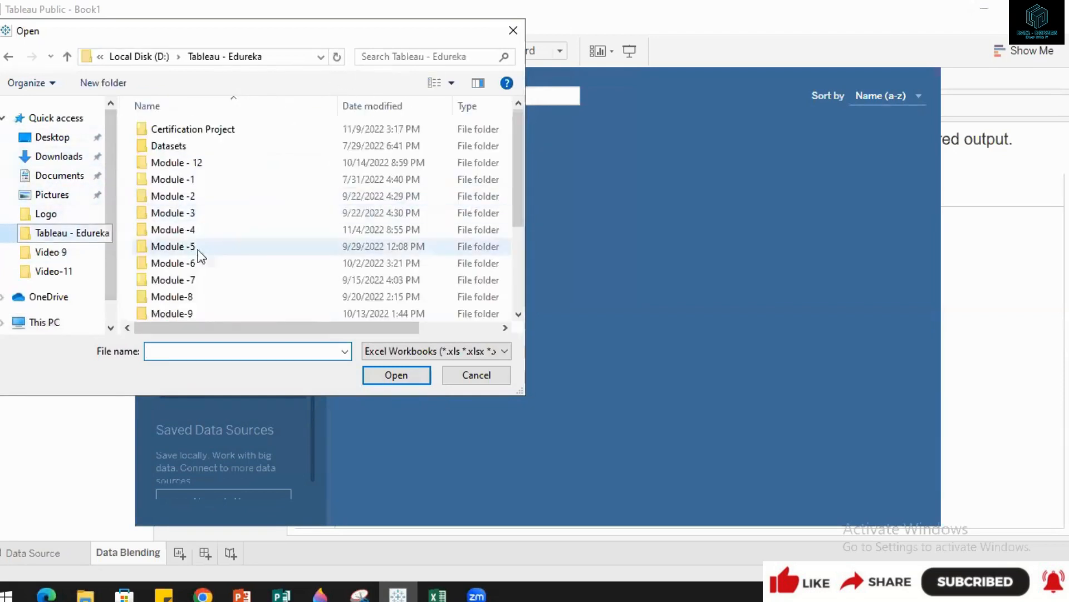
{"action": "scroll", "coordinate": [197, 212], "scroll_direction": "down", "scroll_amount": 3}
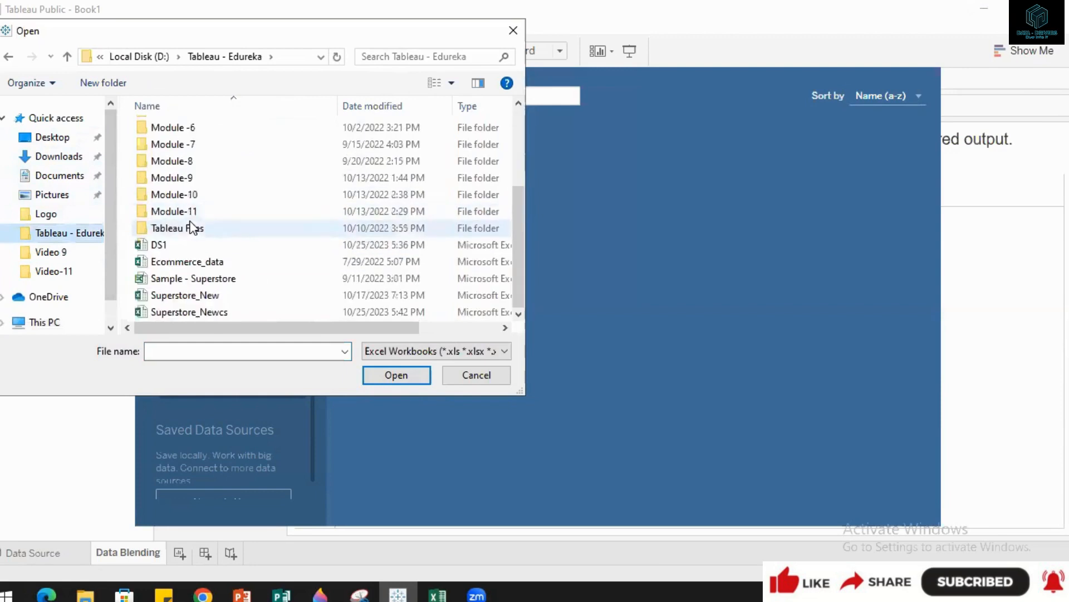
{"action": "left_click", "coordinate": [183, 278]}
{"action": "left_click", "coordinate": [370, 372]}
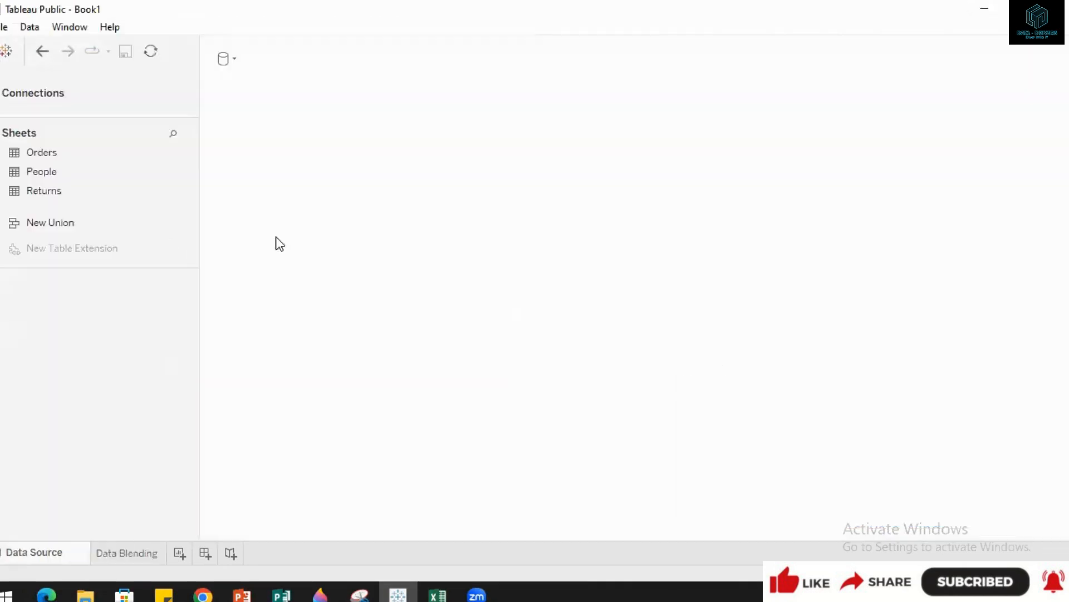
Add the Orders table to the Sample - Superstore data source and return to the Data Blending worksheet.
{"action": "left_click_drag", "start_coordinate": [60, 182], "coordinate": [246, 133]}
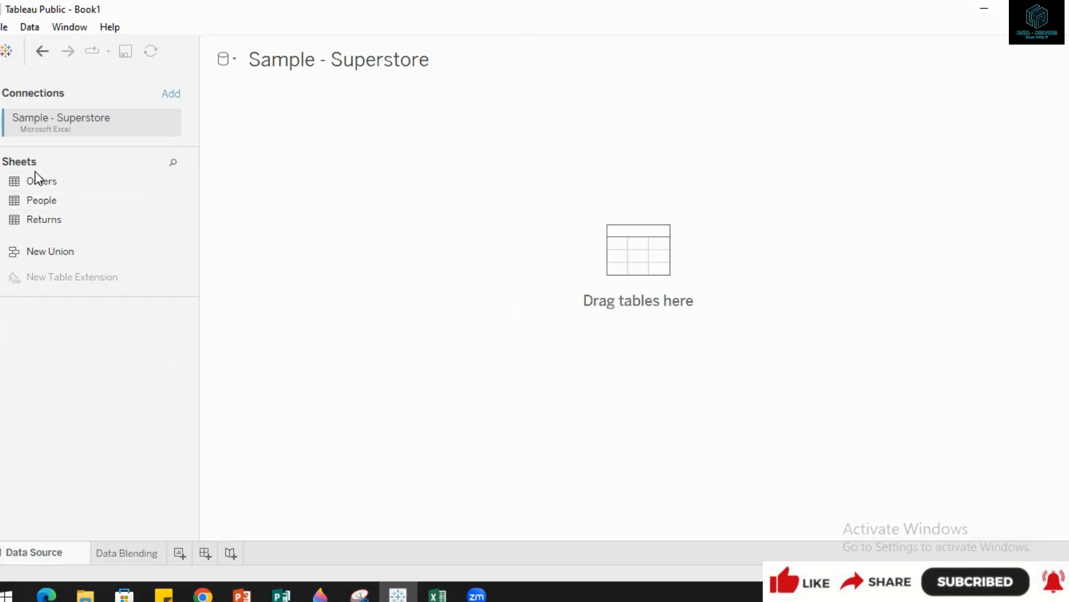
{"action": "left_click_drag", "start_coordinate": [36, 181], "coordinate": [219, 141]}
{"action": "left_click", "coordinate": [127, 553]}
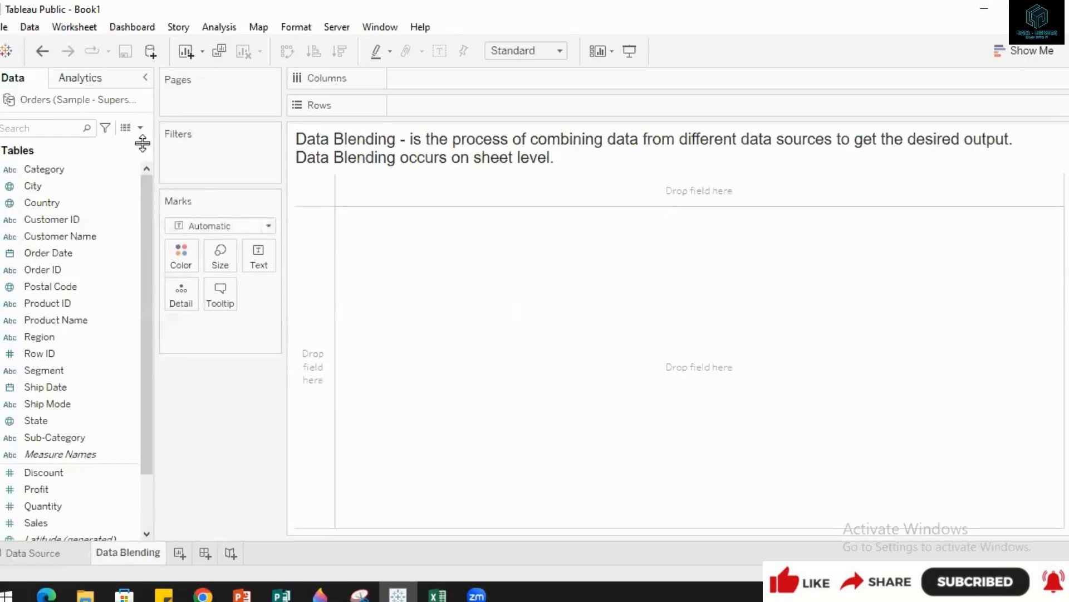
Connect to the Fricks store Excel workbook in Downloads as a second data source using its Sheet1 table.
{"action": "left_click", "coordinate": [151, 51]}
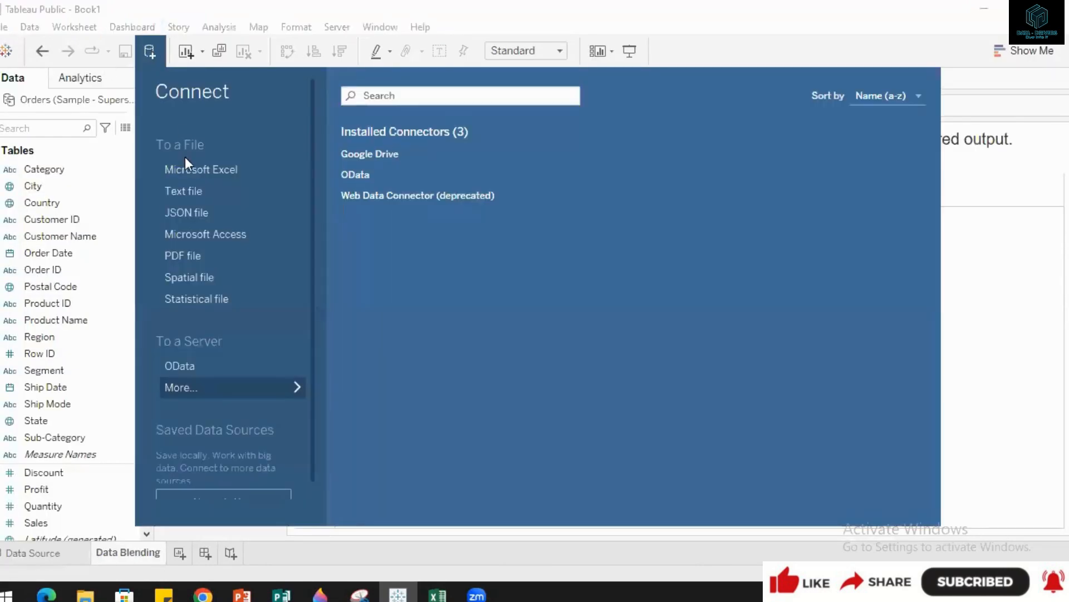
{"action": "left_click", "coordinate": [185, 172]}
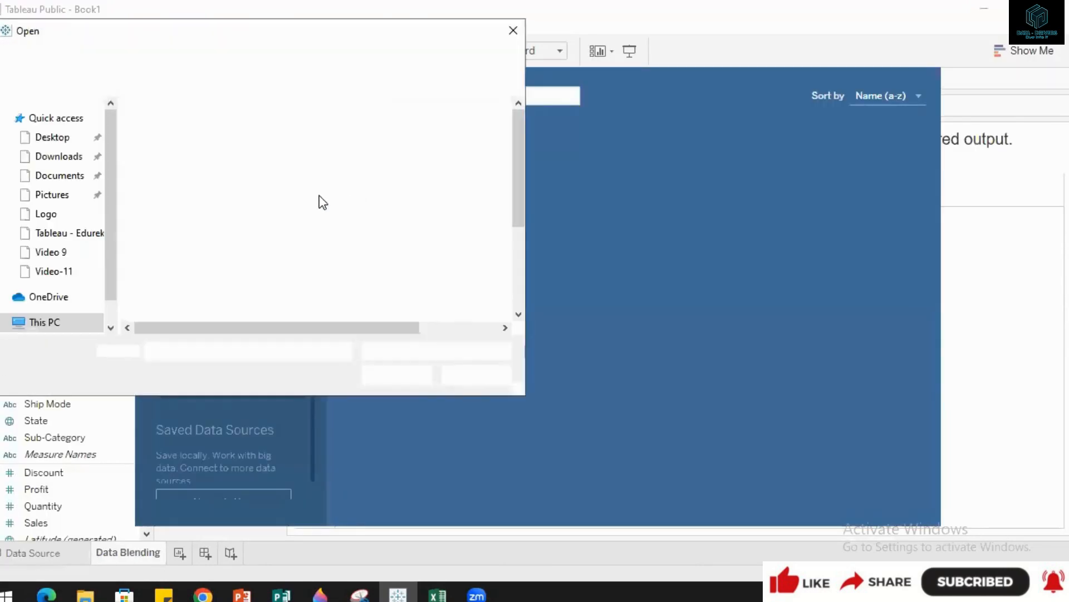
{"action": "left_click", "coordinate": [54, 155]}
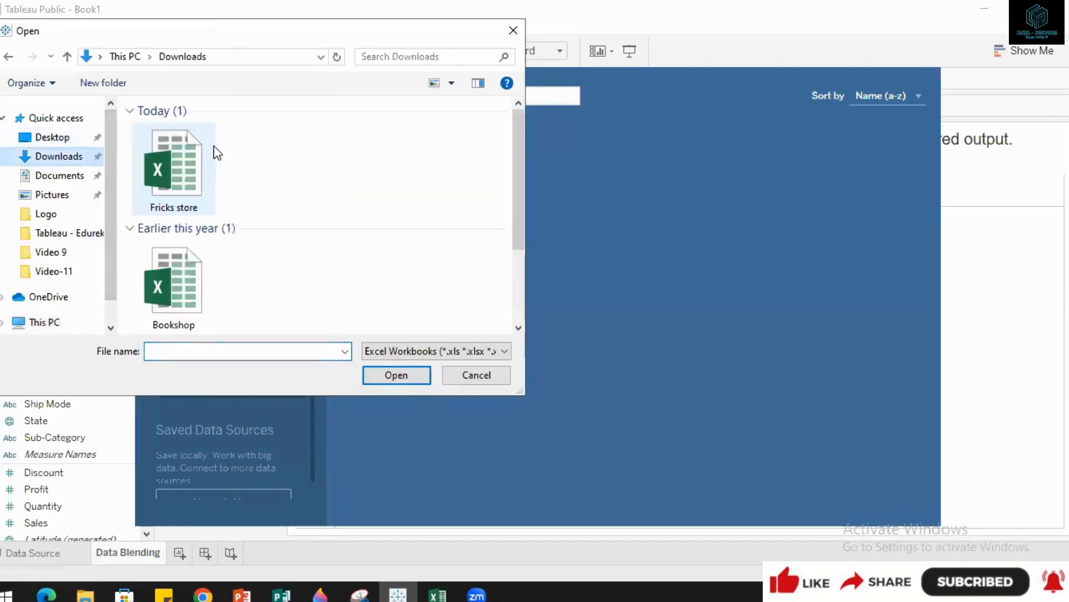
{"action": "left_click", "coordinate": [192, 177]}
{"action": "left_click", "coordinate": [397, 370]}
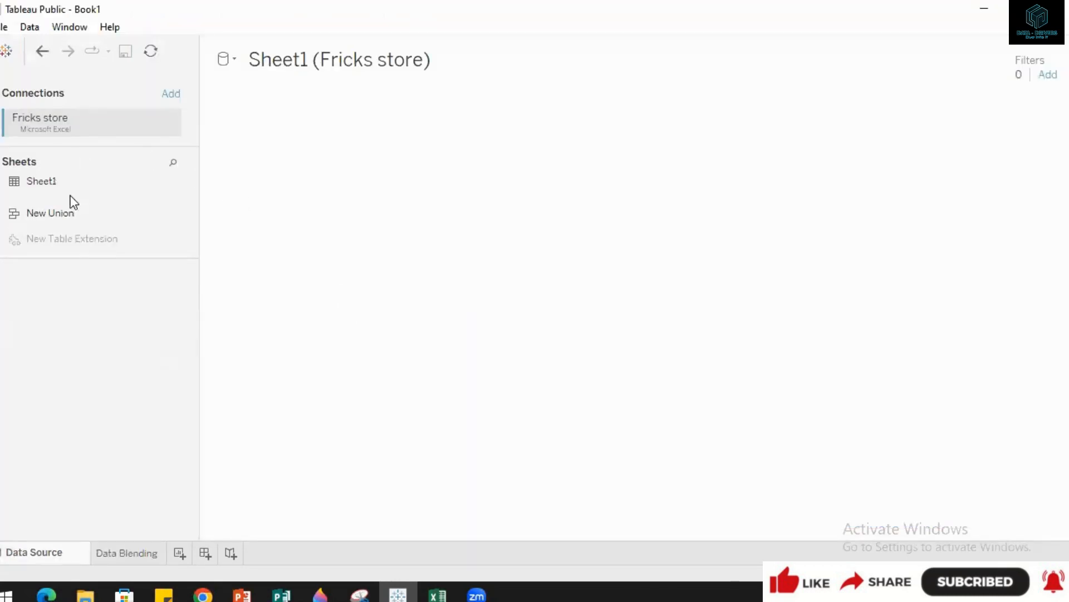
{"action": "left_click_drag", "start_coordinate": [76, 191], "coordinate": [239, 184]}
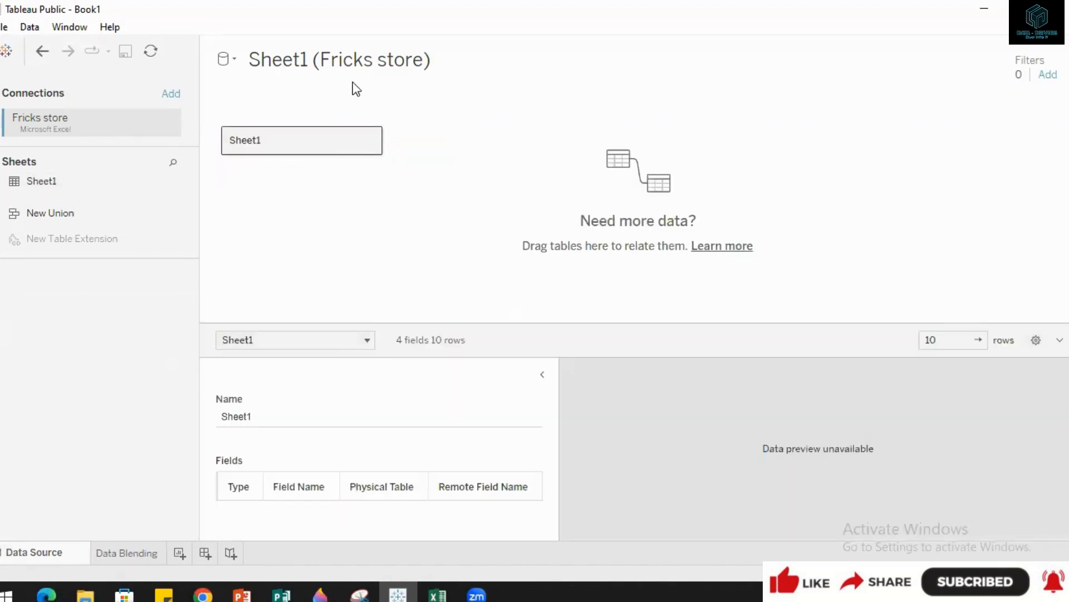
Try relating a second copy of Sheet1 to the existing Sheet1 table, and undo the addition.
{"action": "left_click_drag", "start_coordinate": [42, 181], "coordinate": [696, 205]}
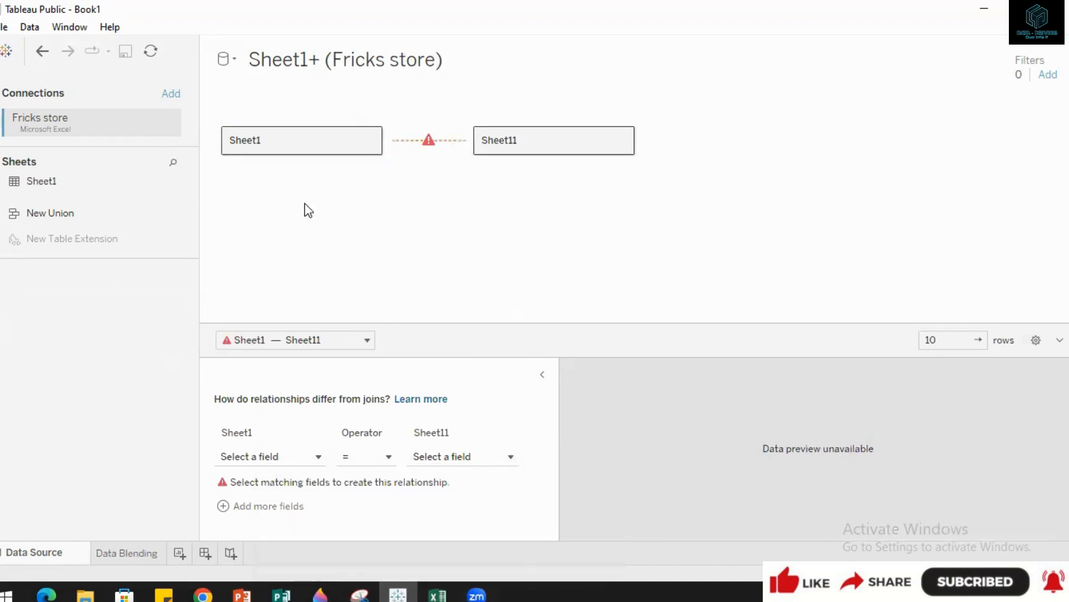
{"action": "left_click", "coordinate": [48, 58]}
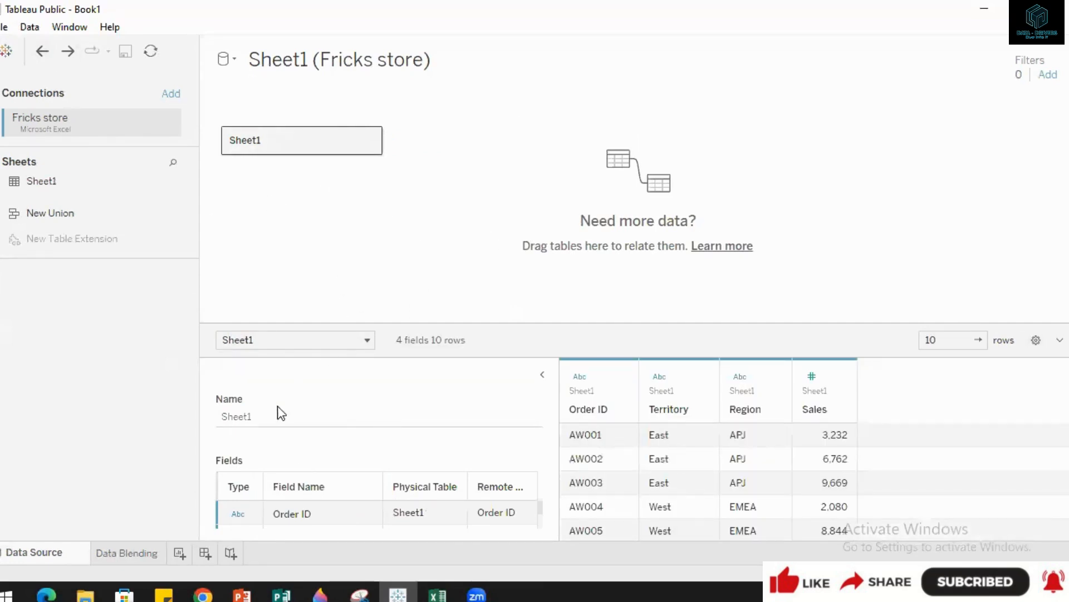
Return to the Data Blending worksheet, and switch to the Sample - Superstore workbook in Excel to examine the Region column of Orders.
{"action": "left_click", "coordinate": [121, 553]}
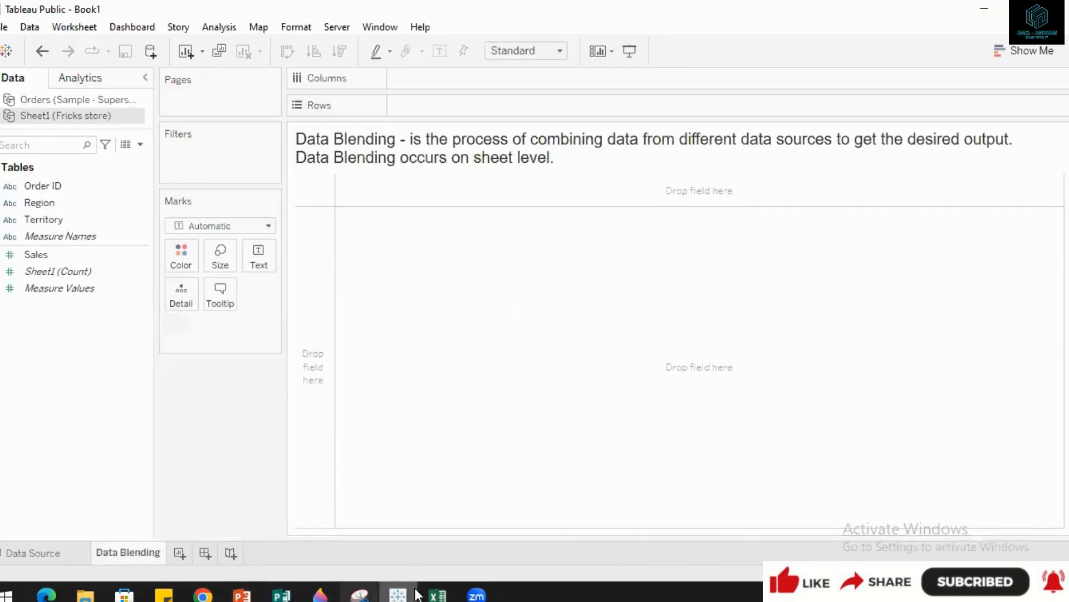
{"action": "mouse_move", "coordinate": [438, 594]}
{"action": "left_click", "coordinate": [389, 508]}
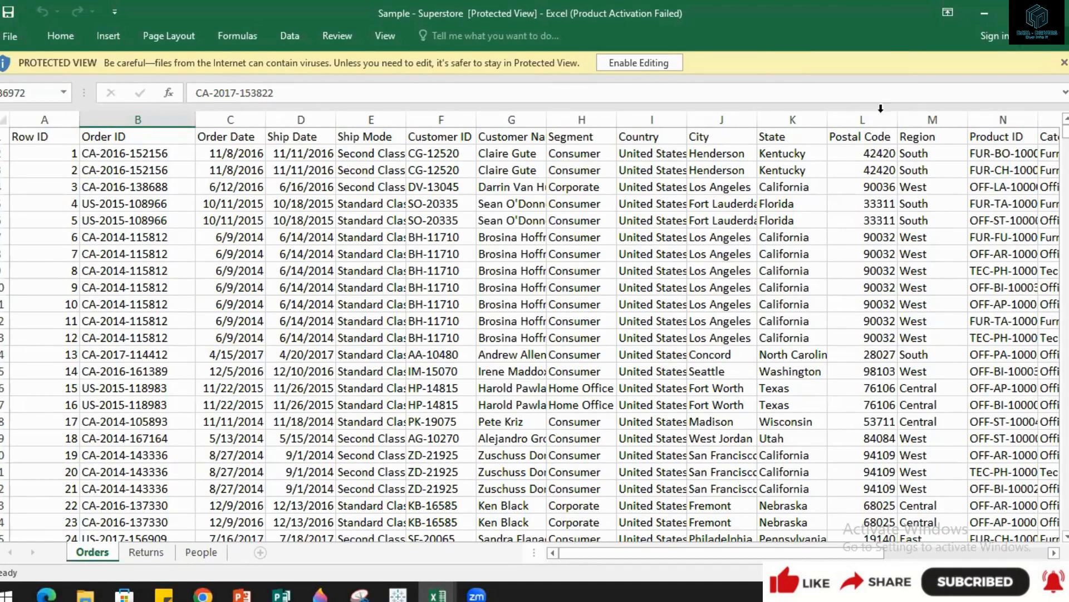
{"action": "left_click", "coordinate": [903, 144]}
Switch to the Fricks store workbook and review its Territory, Region and Sales columns.
{"action": "mouse_move", "coordinate": [438, 594]}
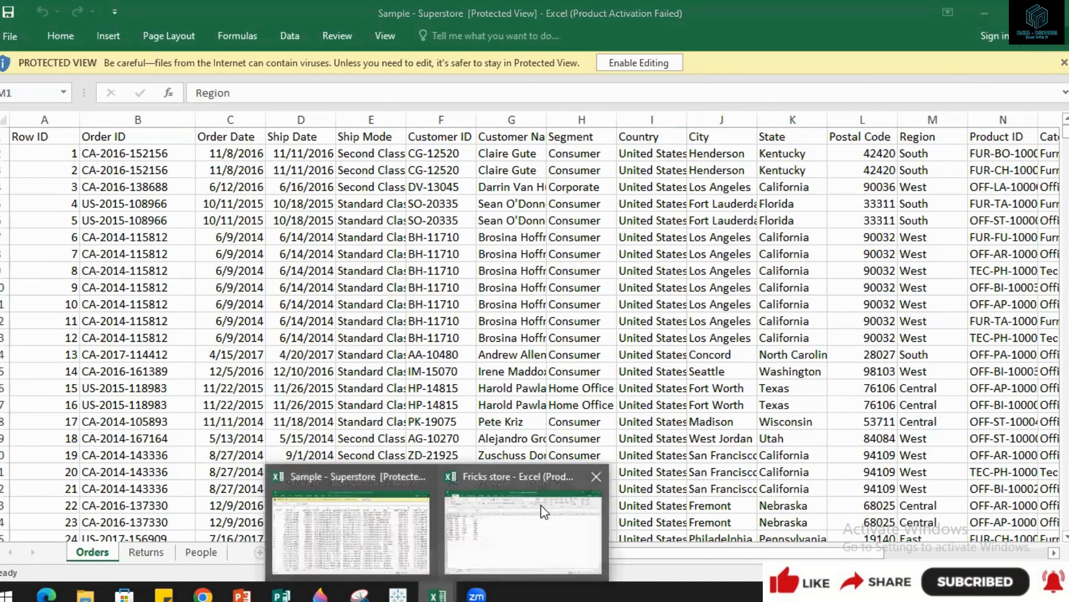
{"action": "left_click", "coordinate": [544, 511]}
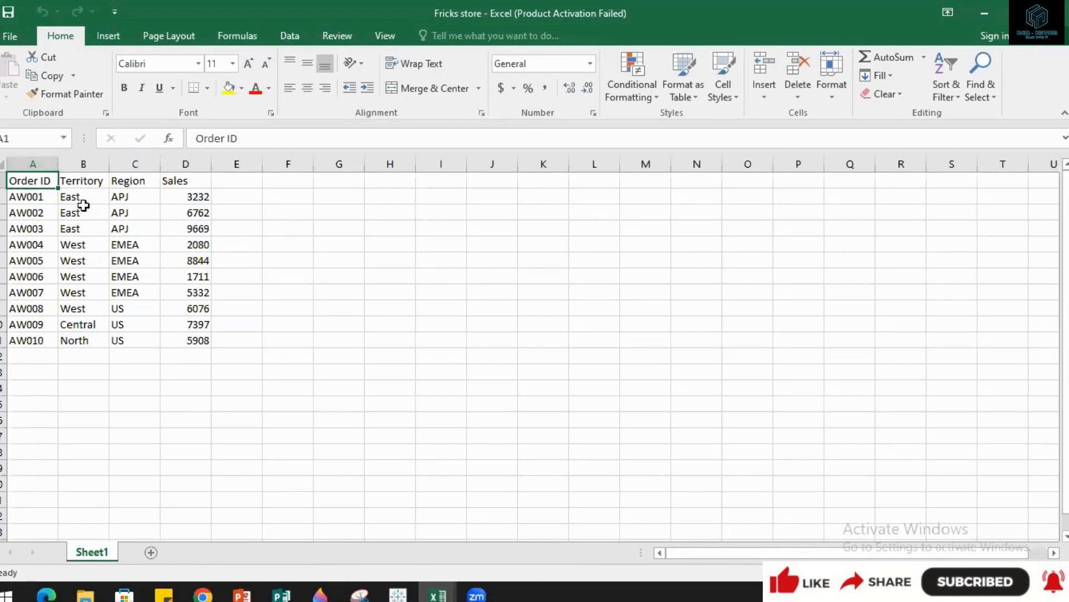
{"action": "left_click_drag", "start_coordinate": [82, 199], "coordinate": [96, 323]}
{"action": "left_click_drag", "start_coordinate": [136, 196], "coordinate": [137, 324]}
{"action": "left_click_drag", "start_coordinate": [200, 189], "coordinate": [200, 265]}
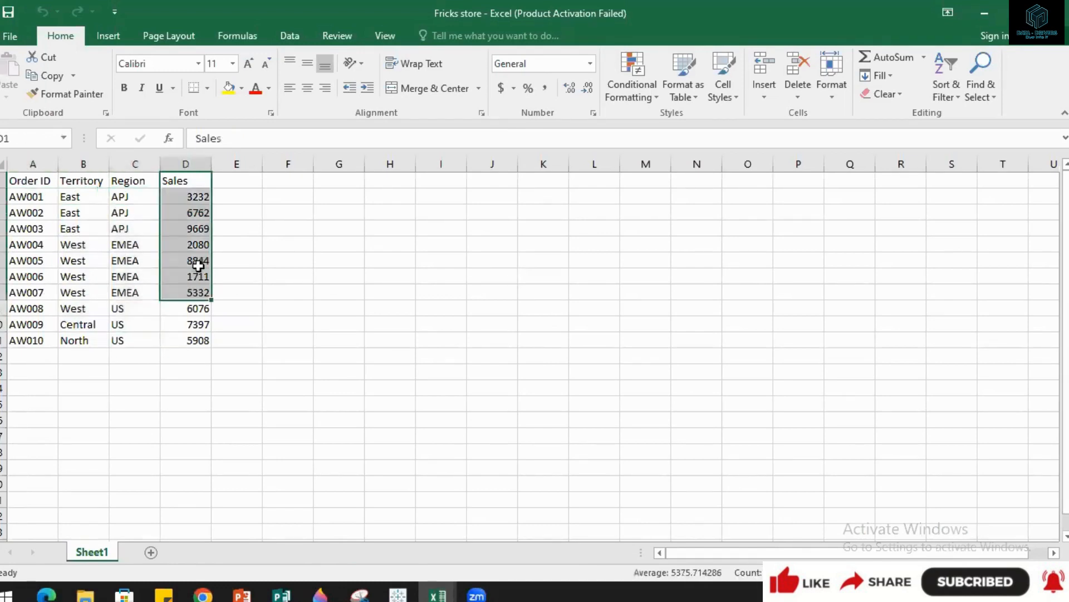
Compare the Territory and Region headers in the Fricks store sheet and examine the values listed under Territory.
{"action": "left_click", "coordinate": [103, 186]}
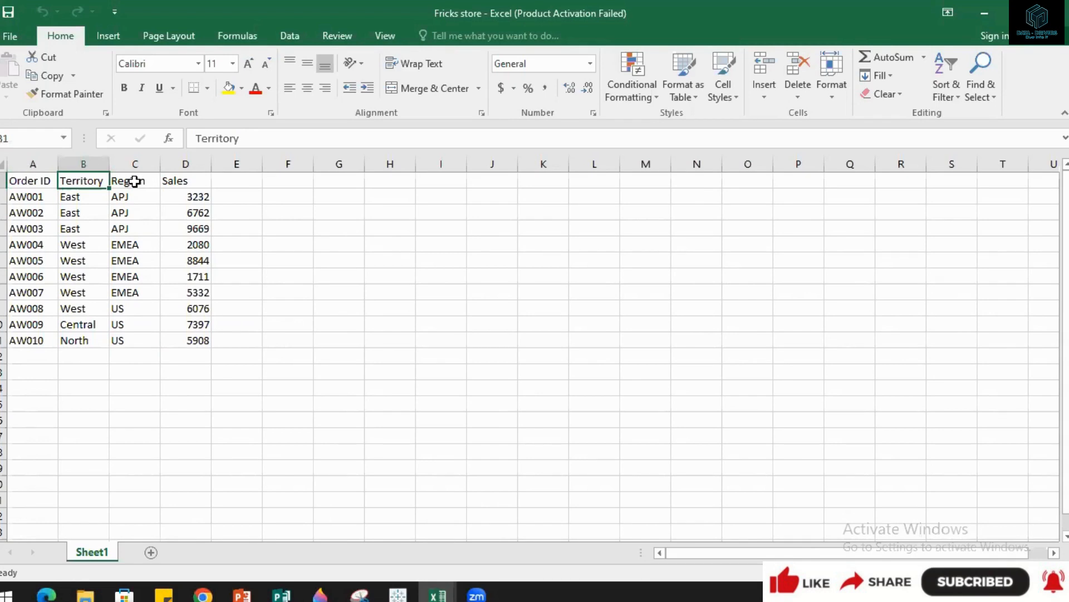
{"action": "left_click", "coordinate": [134, 181], "text": "ctrl"}
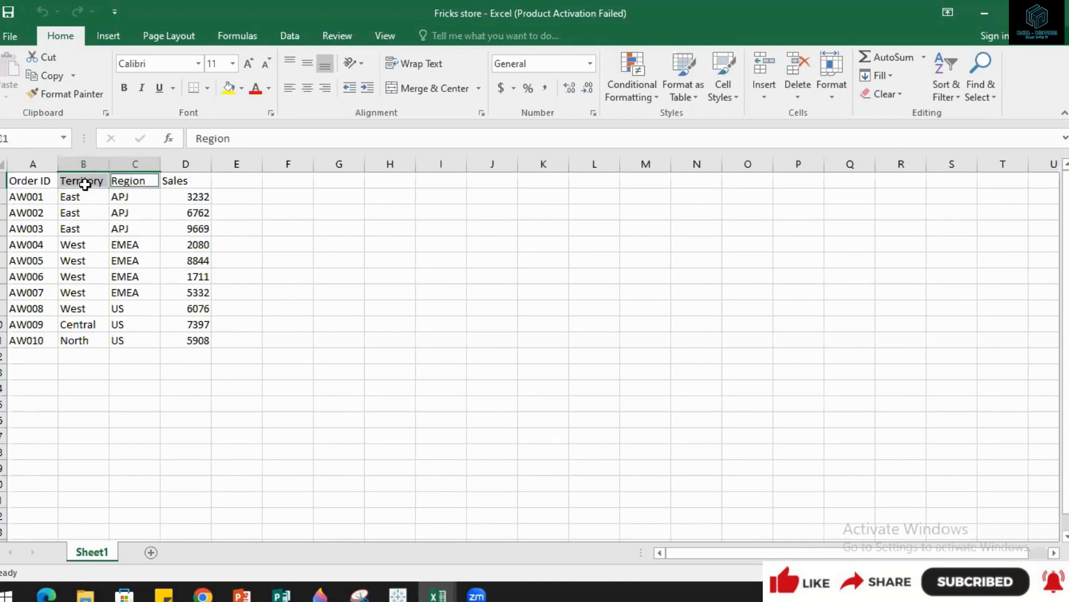
{"action": "left_click", "coordinate": [85, 183]}
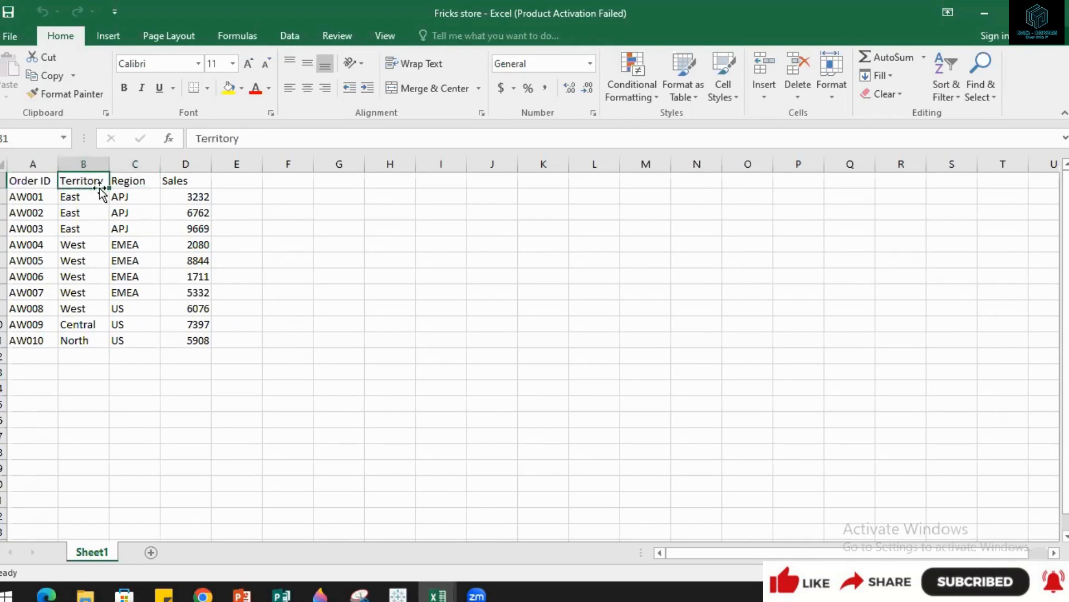
{"action": "left_click", "coordinate": [85, 201]}
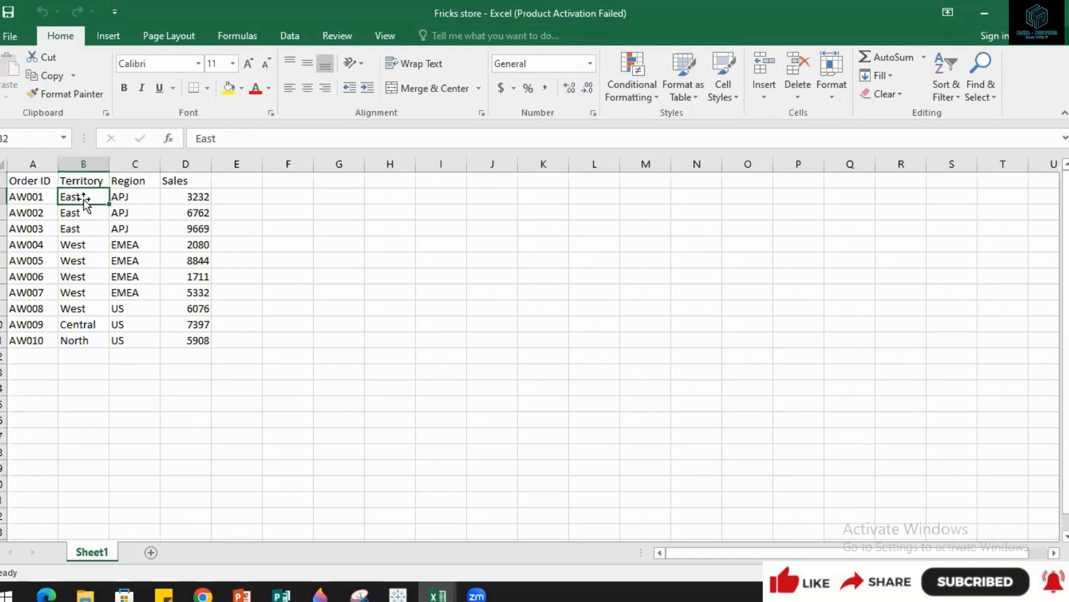
{"action": "left_click", "coordinate": [84, 181]}
{"action": "left_click", "coordinate": [83, 198]}
{"action": "left_click", "coordinate": [84, 228]}
{"action": "left_click", "coordinate": [83, 245]}
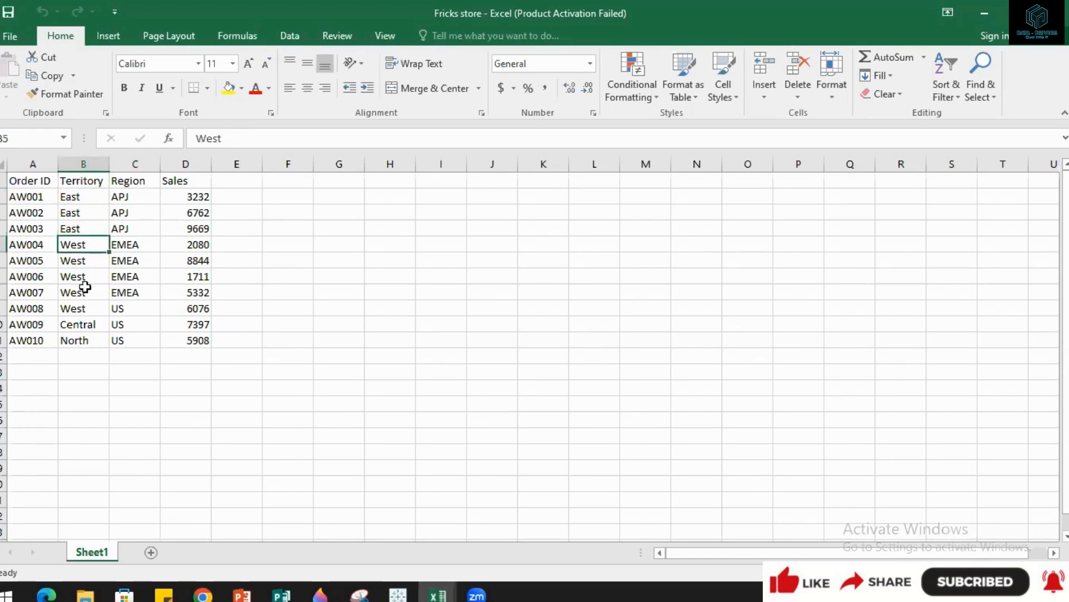
{"action": "left_click", "coordinate": [85, 287]}
{"action": "left_click", "coordinate": [84, 339]}
{"action": "left_click", "coordinate": [84, 179]}
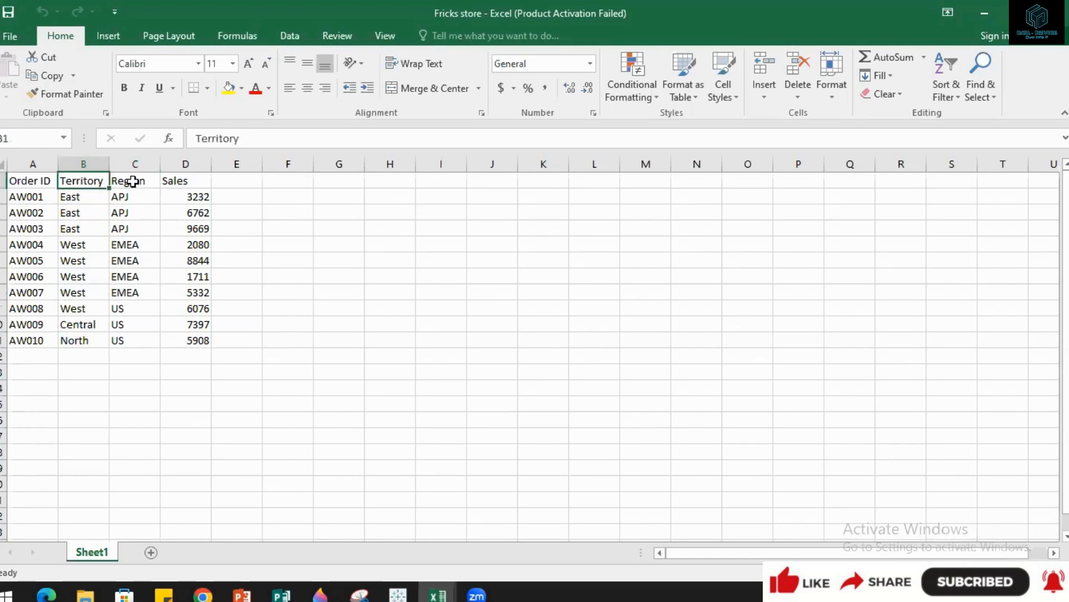
Examine the values listed under the Region header in the Fricks store sheet.
{"action": "left_click", "coordinate": [132, 181]}
{"action": "left_click", "coordinate": [132, 214]}
{"action": "left_click", "coordinate": [131, 260]}
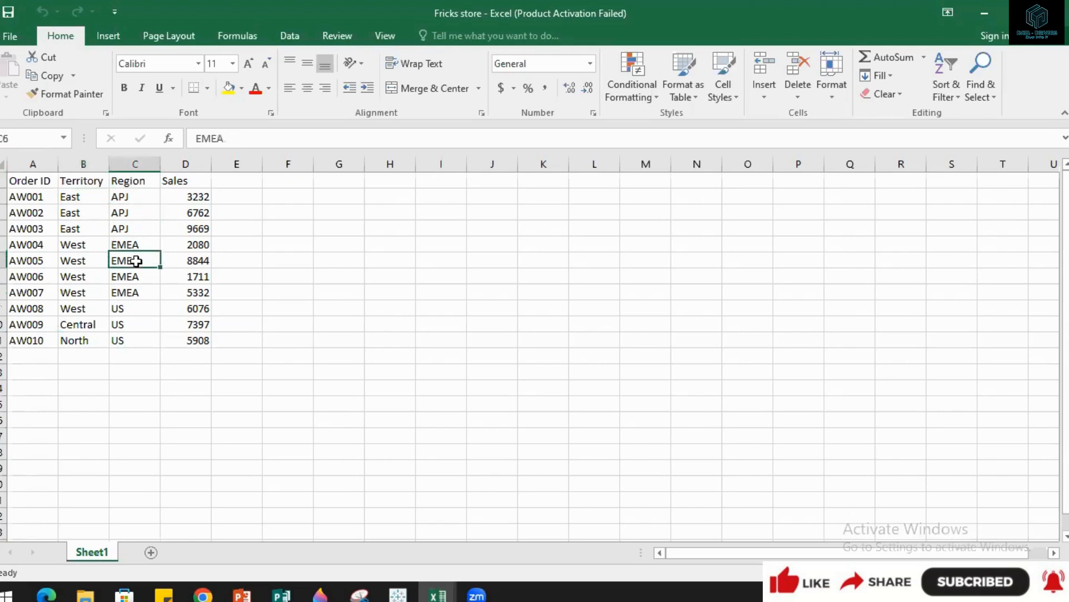
{"action": "left_click", "coordinate": [130, 320]}
{"action": "left_click", "coordinate": [135, 181]}
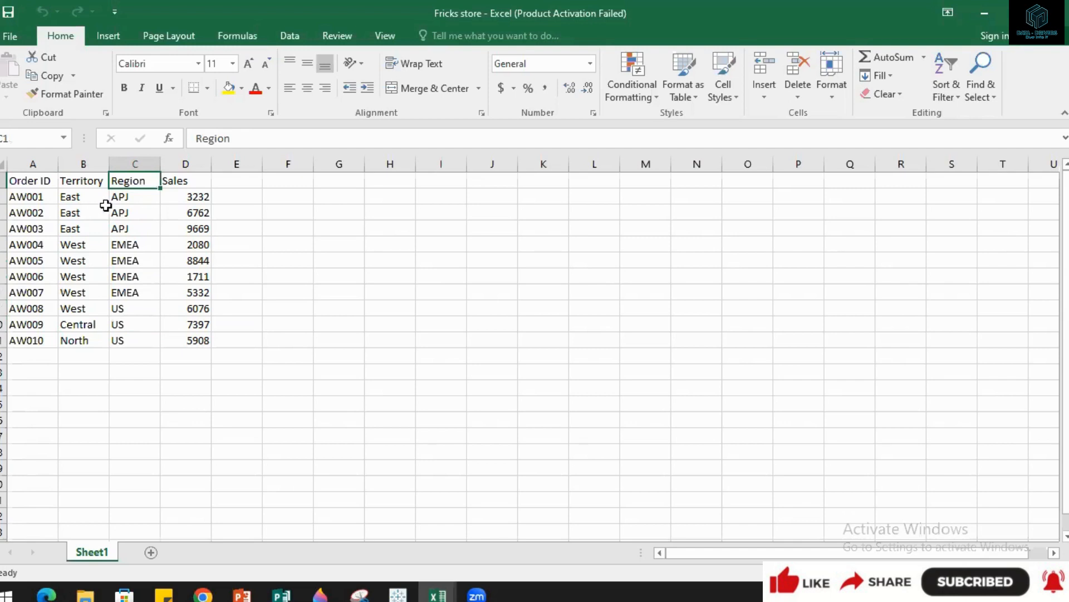
Rename the Territory header in the Fricks store sheet as Region and the original Region header as Region-1.
{"action": "left_click", "coordinate": [66, 181]}
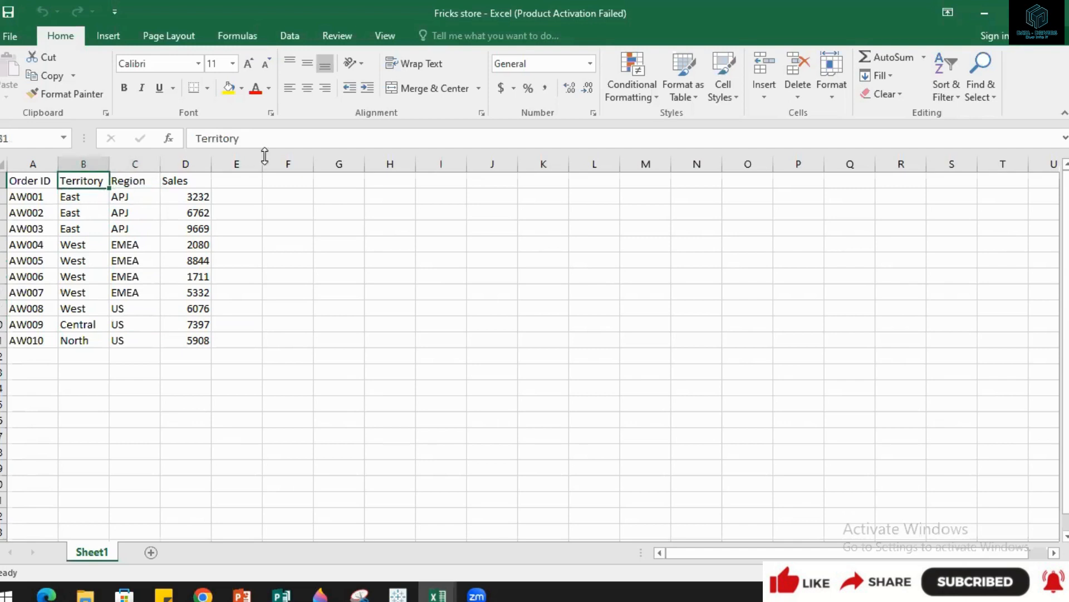
{"action": "double_click", "coordinate": [250, 139]}
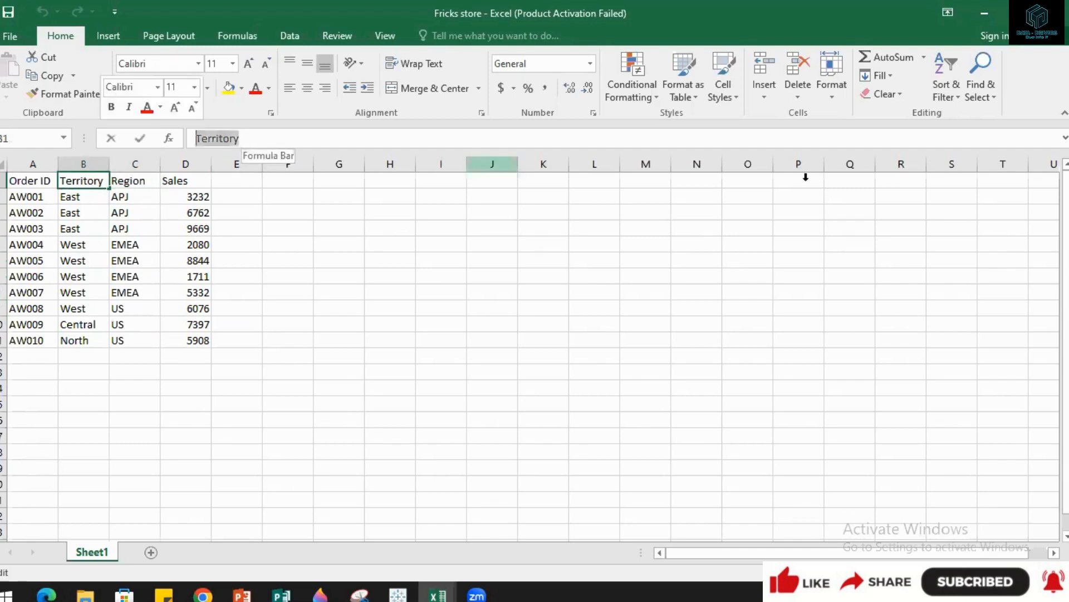
{"action": "type", "text": "Region"}
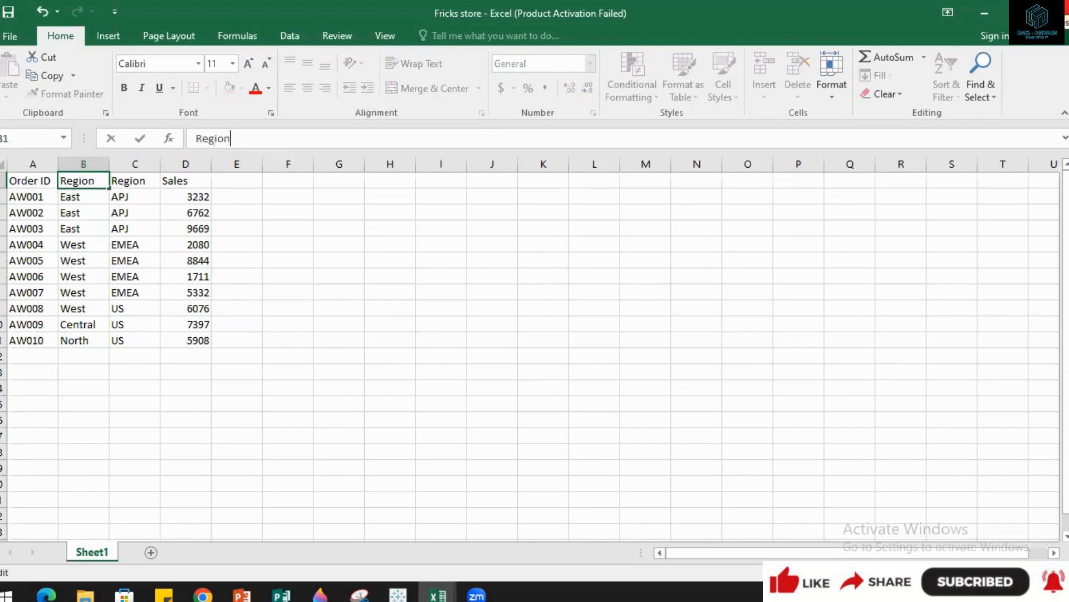
{"action": "key", "text": "Tab"}
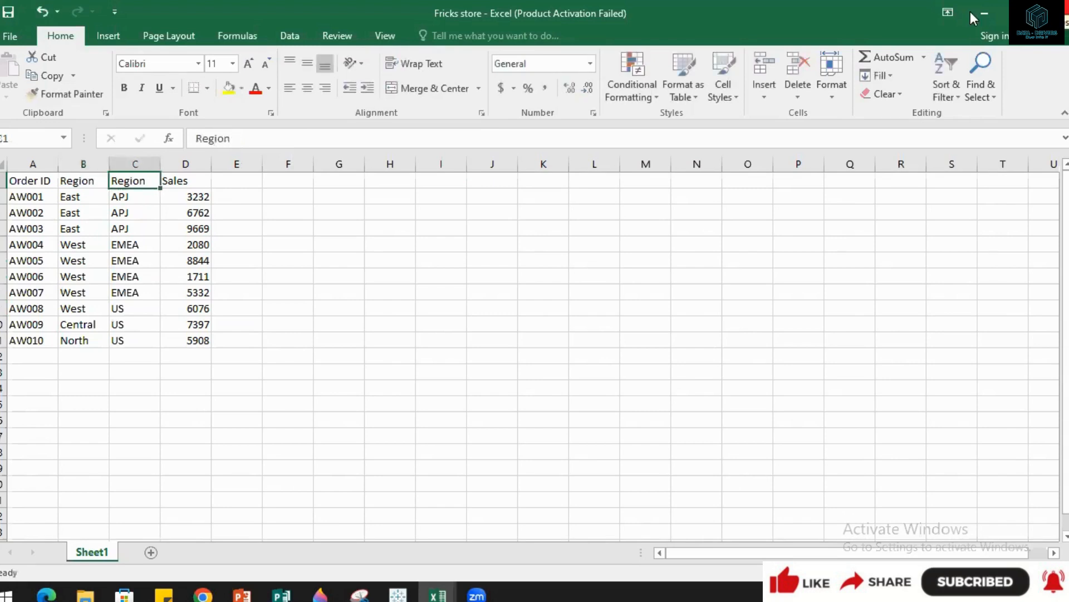
{"action": "left_click", "coordinate": [311, 140]}
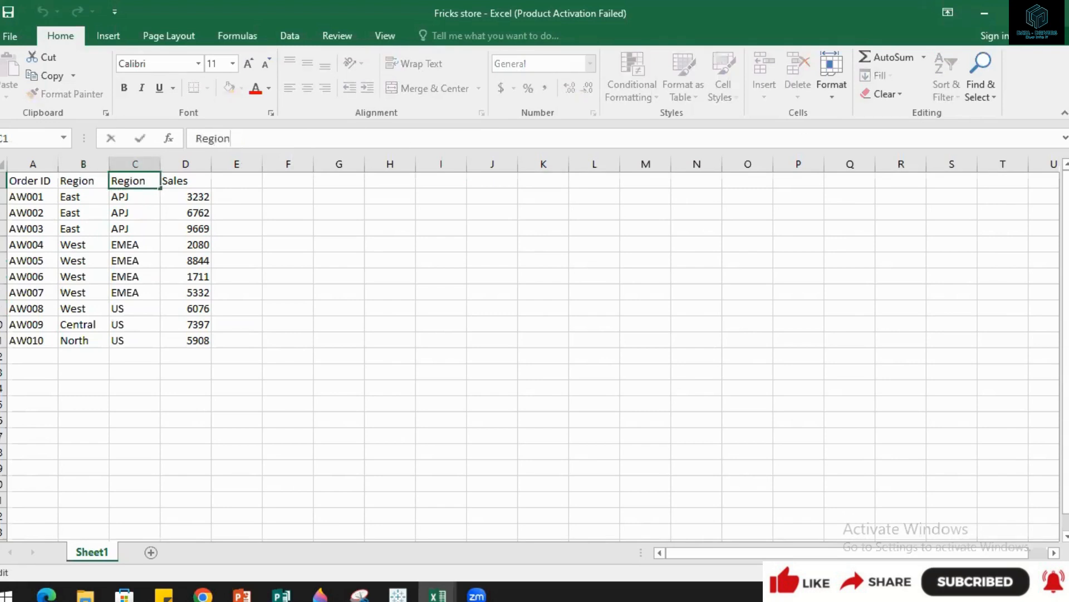
{"action": "type", "text": "-1"}
{"action": "key", "text": "Tab"}
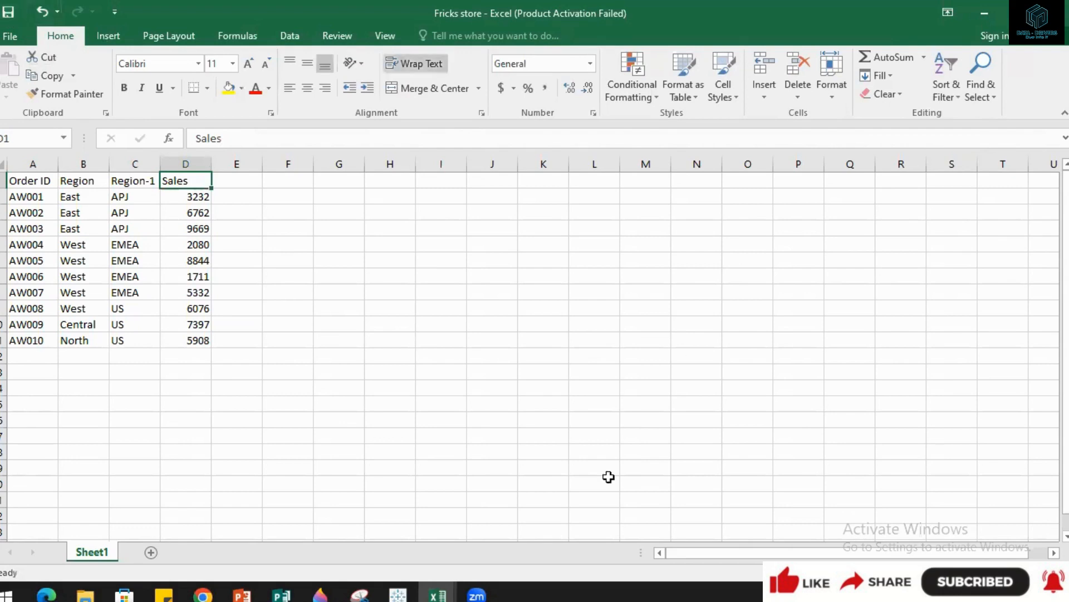
Switch to Tableau Public and try to refresh the Sheet1 (Fricks store) data source.
{"action": "mouse_move", "coordinate": [447, 595]}
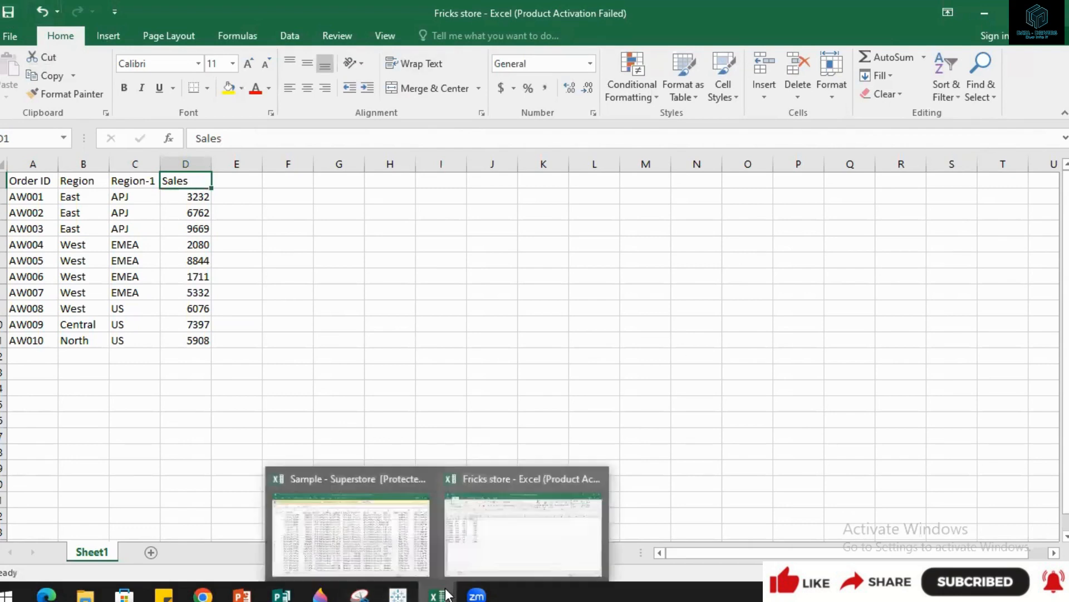
{"action": "left_click", "coordinate": [398, 595]}
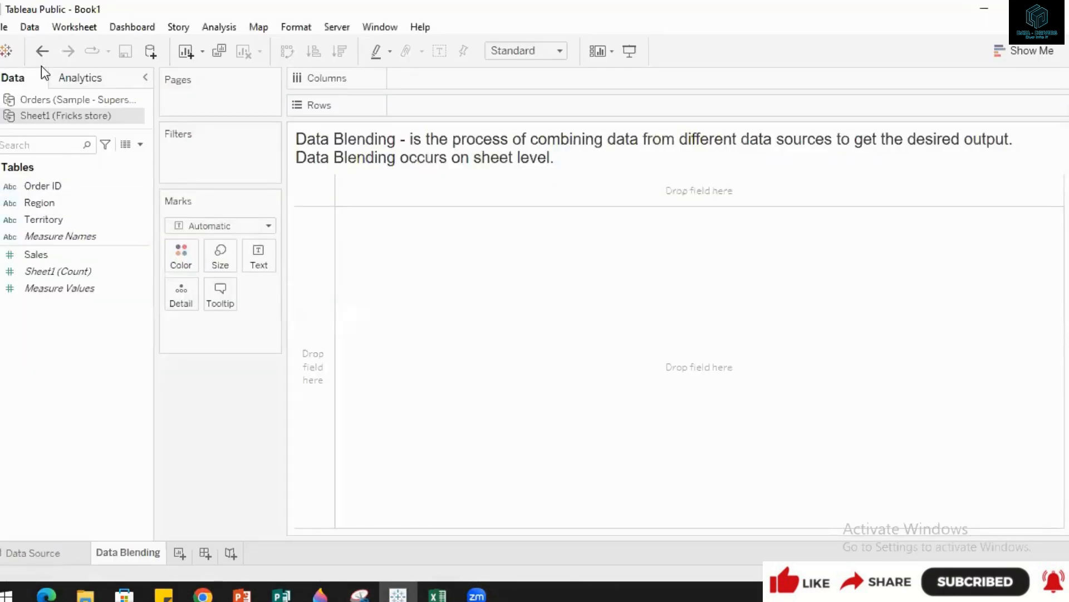
{"action": "right_click", "coordinate": [79, 116]}
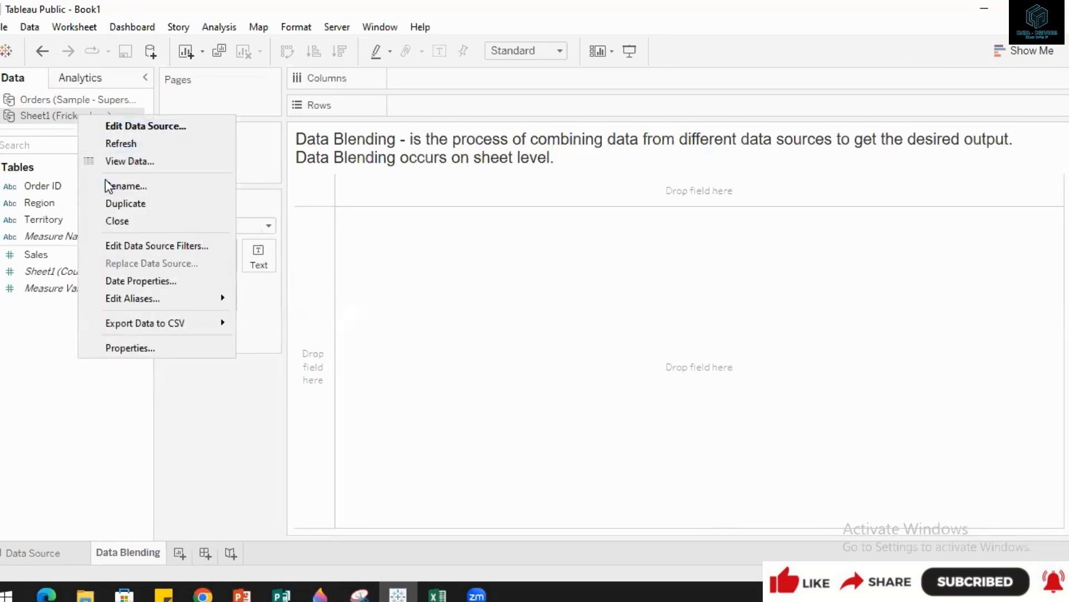
{"action": "left_click", "coordinate": [108, 144]}
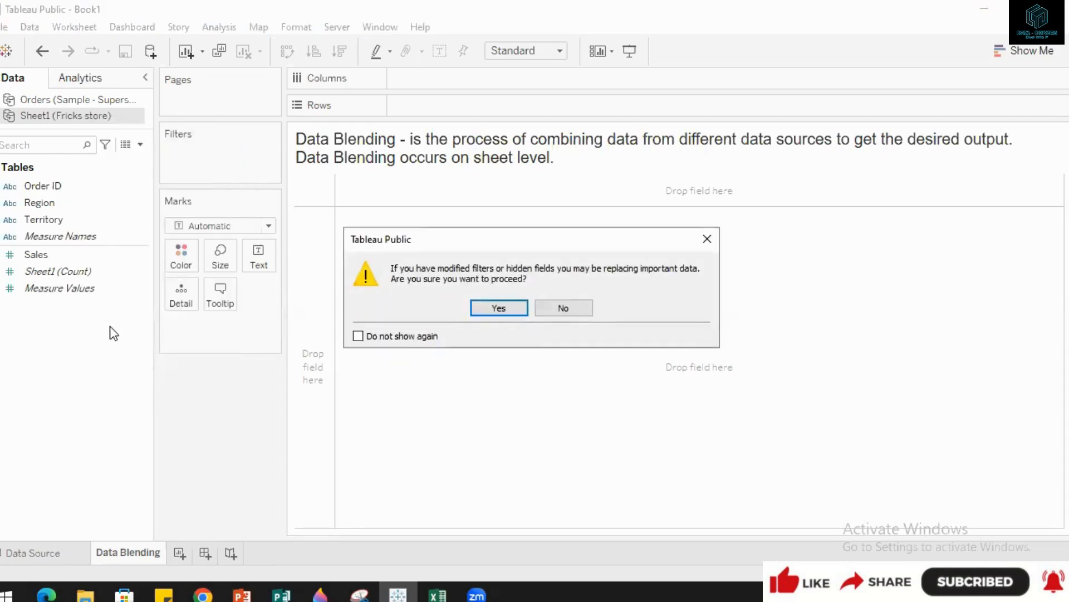
{"action": "left_click", "coordinate": [499, 308]}
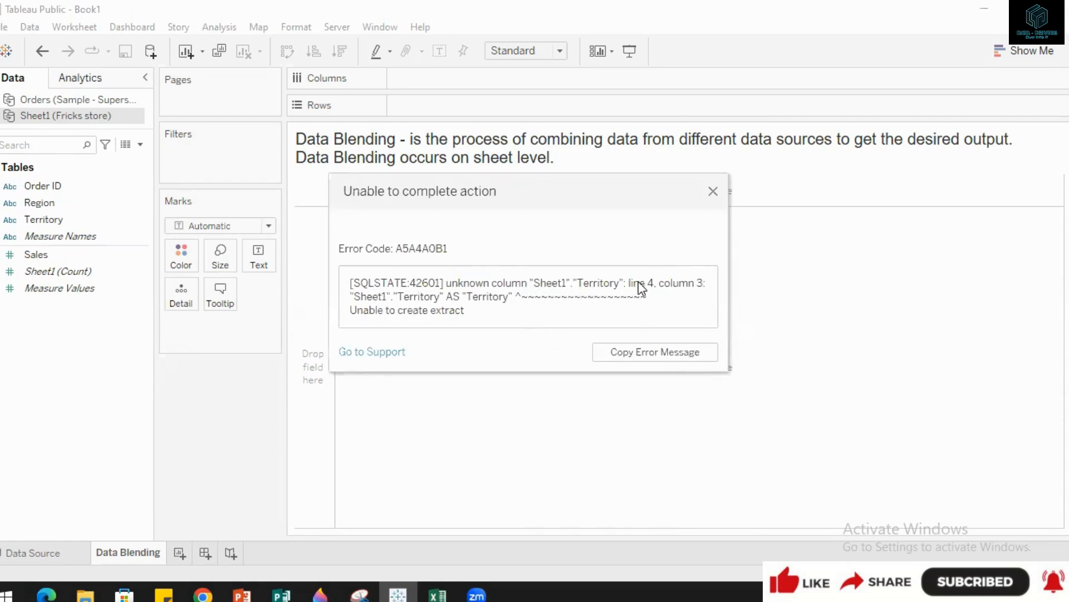
{"action": "left_click", "coordinate": [713, 193]}
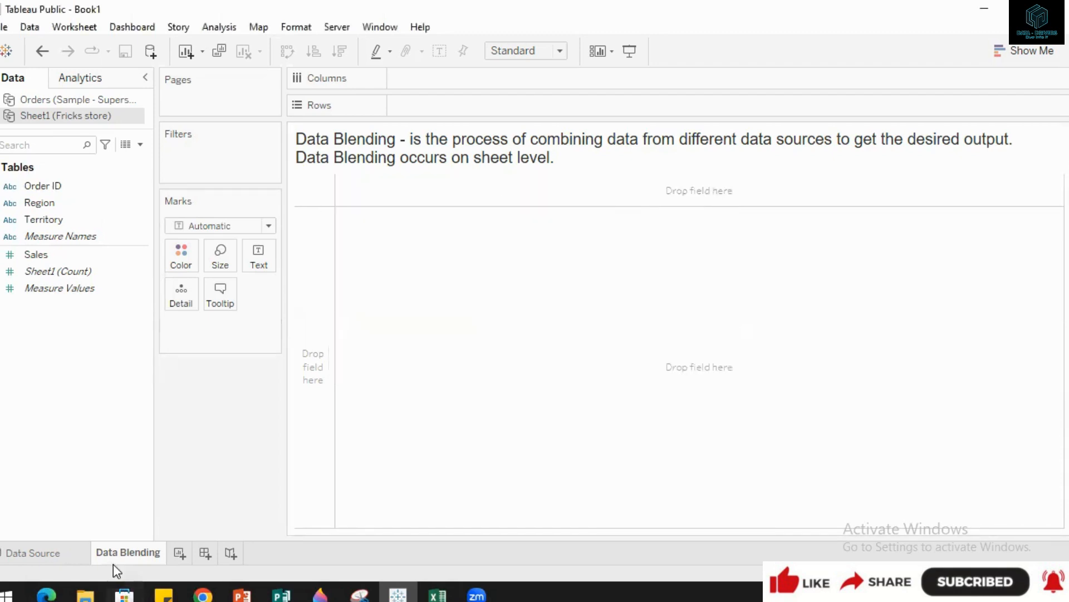
{"action": "right_click", "coordinate": [67, 115]}
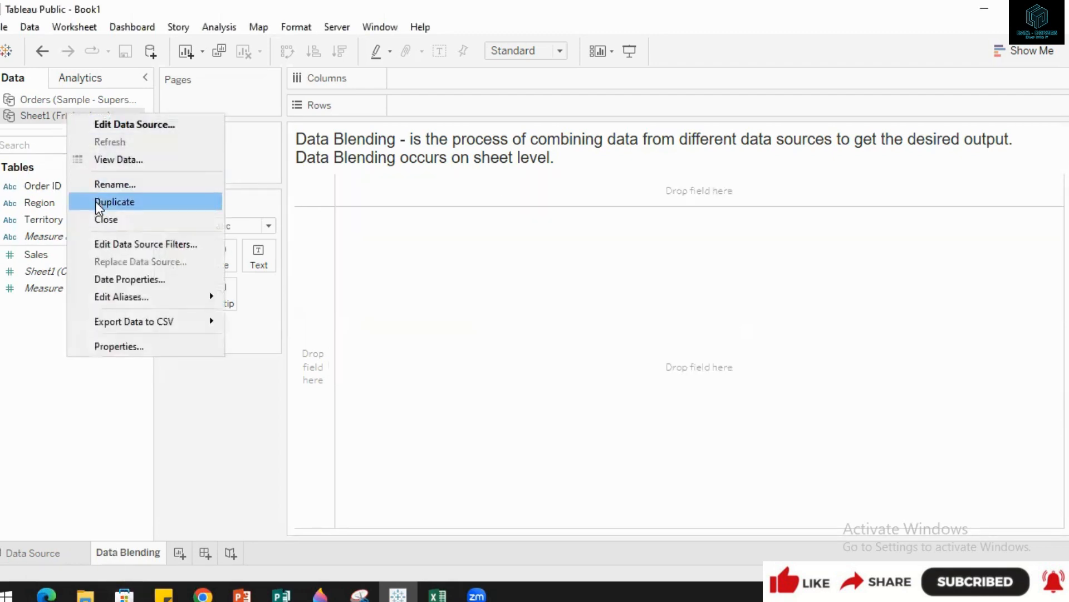
{"action": "left_click", "coordinate": [18, 425]}
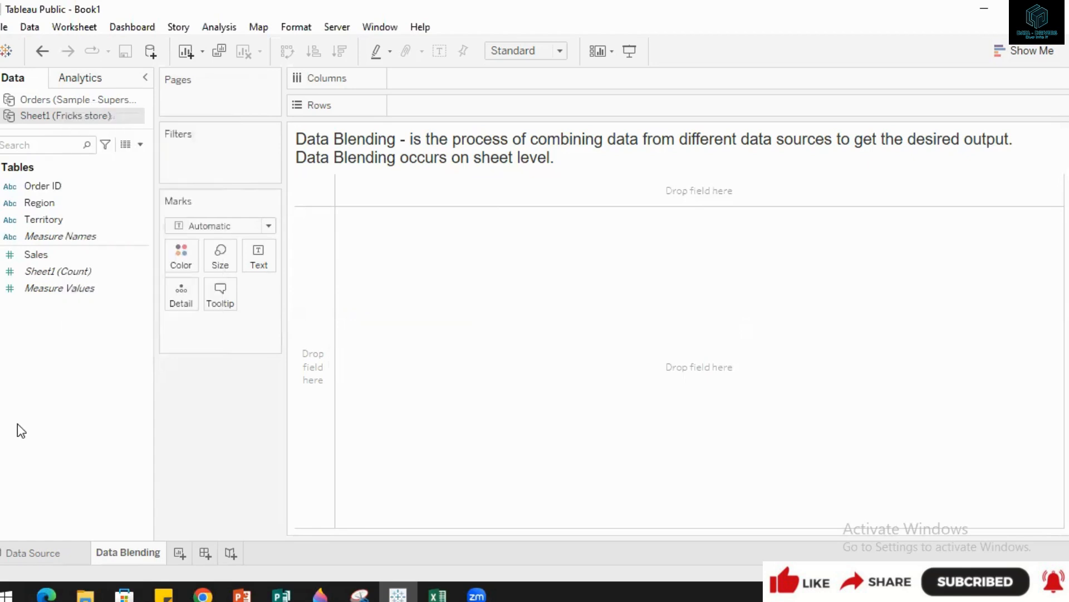
Close the Sheet1 (Fricks store) data source, reconnect the Fricks store Excel workbook from Downloads, and return to the Data Blending worksheet.
{"action": "right_click", "coordinate": [100, 118]}
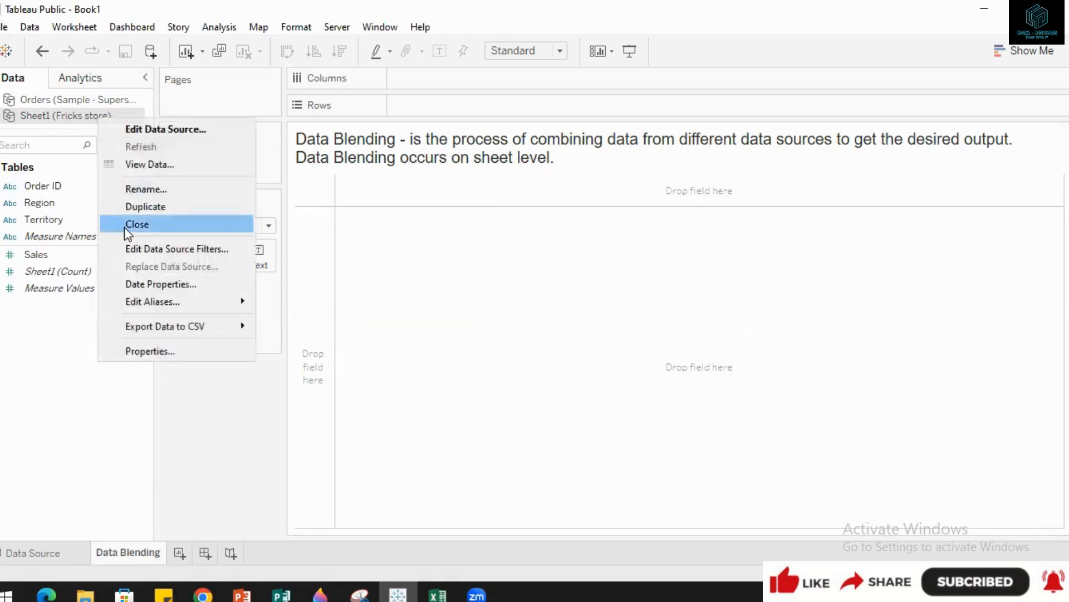
{"action": "left_click", "coordinate": [125, 224]}
{"action": "left_click", "coordinate": [150, 52]}
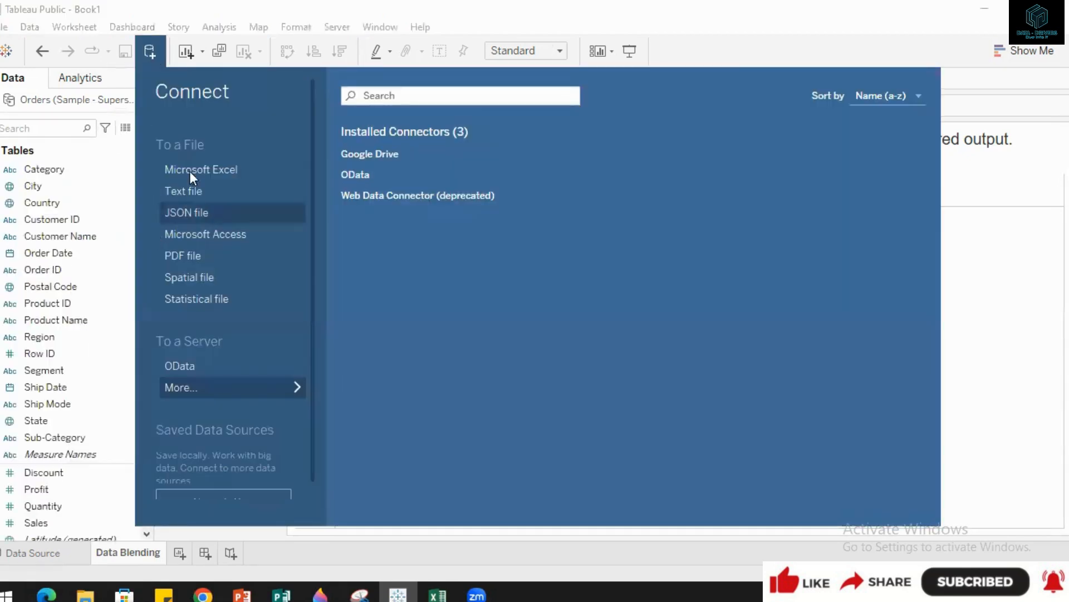
{"action": "left_click", "coordinate": [205, 169]}
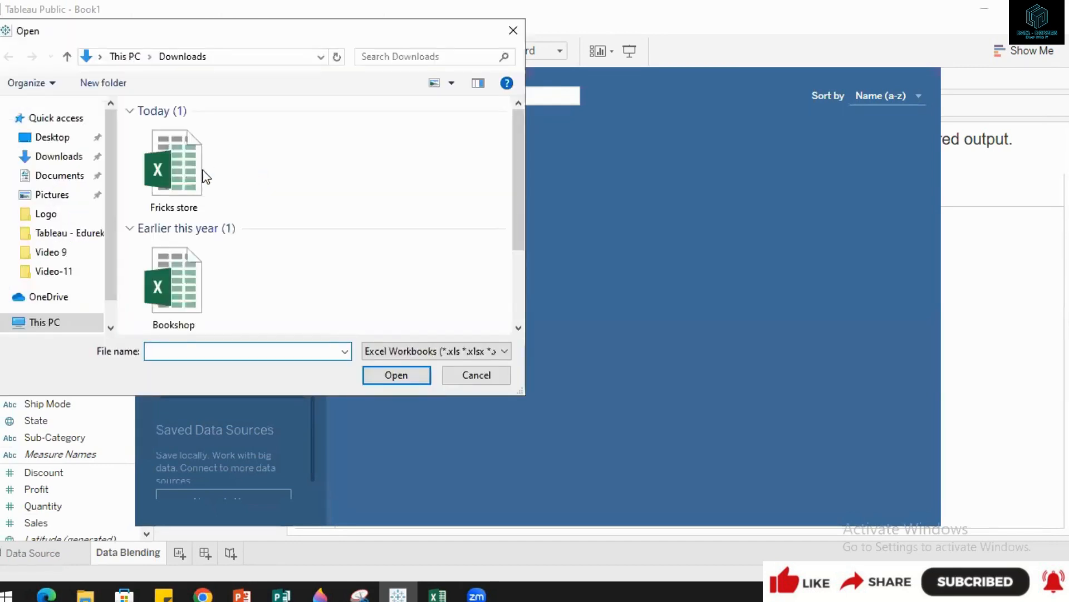
{"action": "left_click", "coordinate": [201, 175]}
{"action": "left_click", "coordinate": [379, 380]}
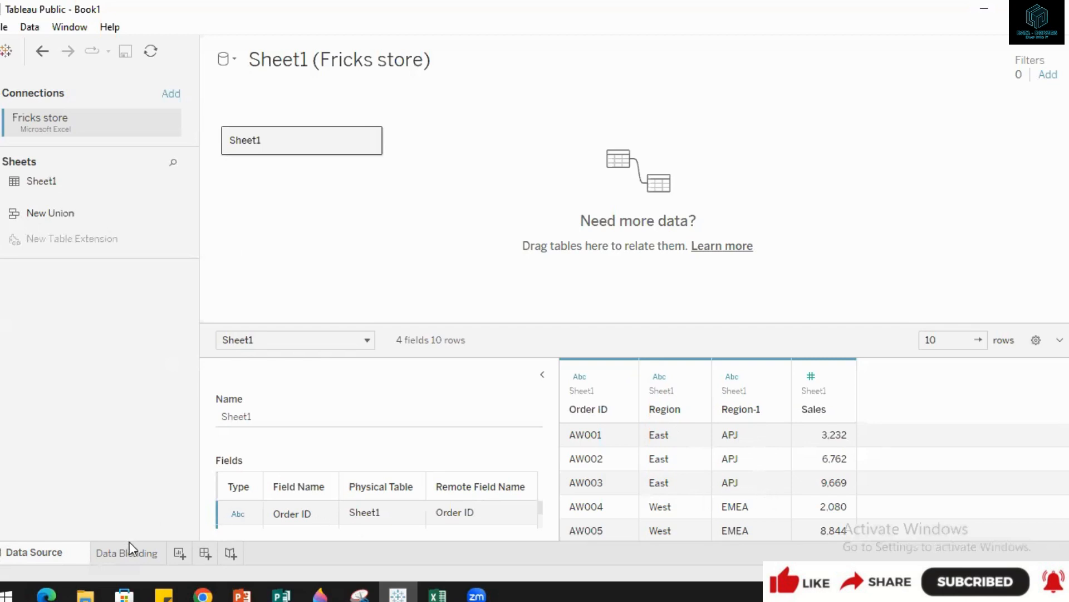
{"action": "left_click", "coordinate": [129, 557]}
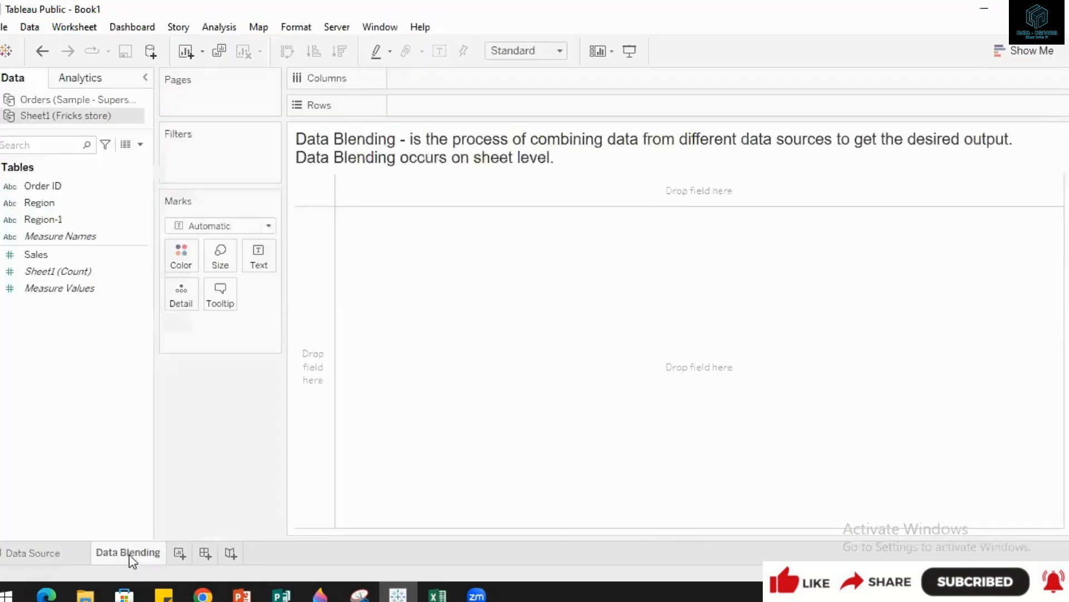
Review the automatic blend relationships between Orders (Sample - Superstore) as primary and Sheet1 (Fricks store) as secondary data source.
{"action": "left_click", "coordinate": [85, 99]}
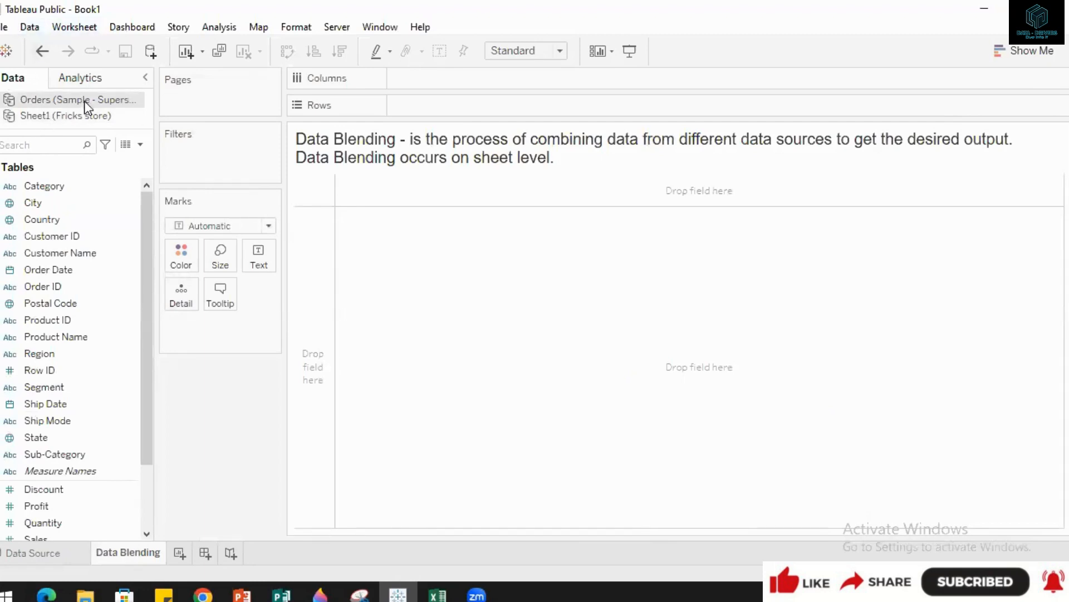
{"action": "left_click", "coordinate": [29, 27]}
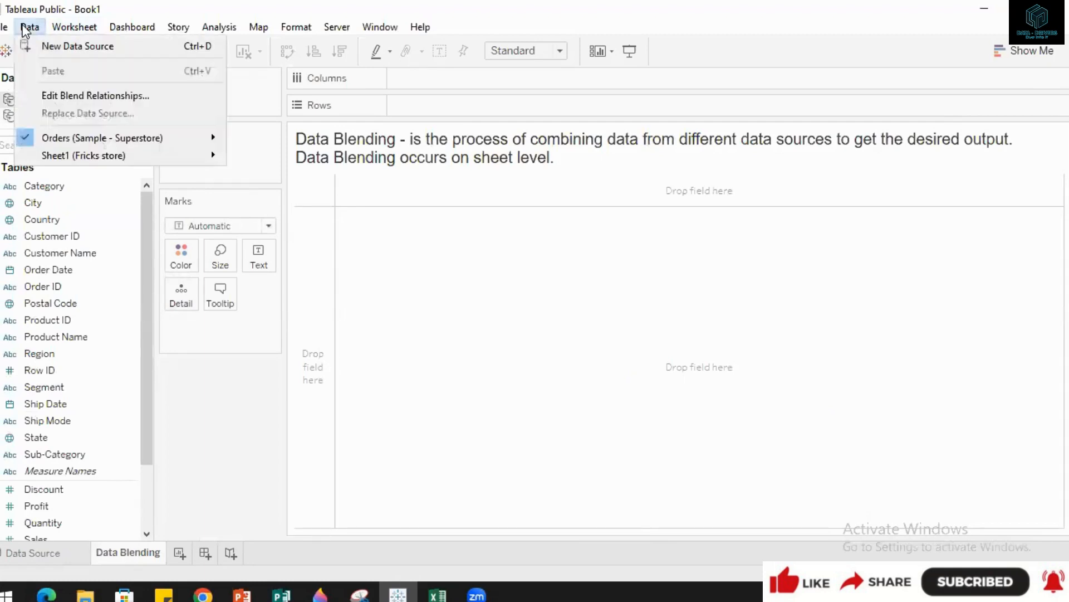
{"action": "left_click", "coordinate": [49, 94]}
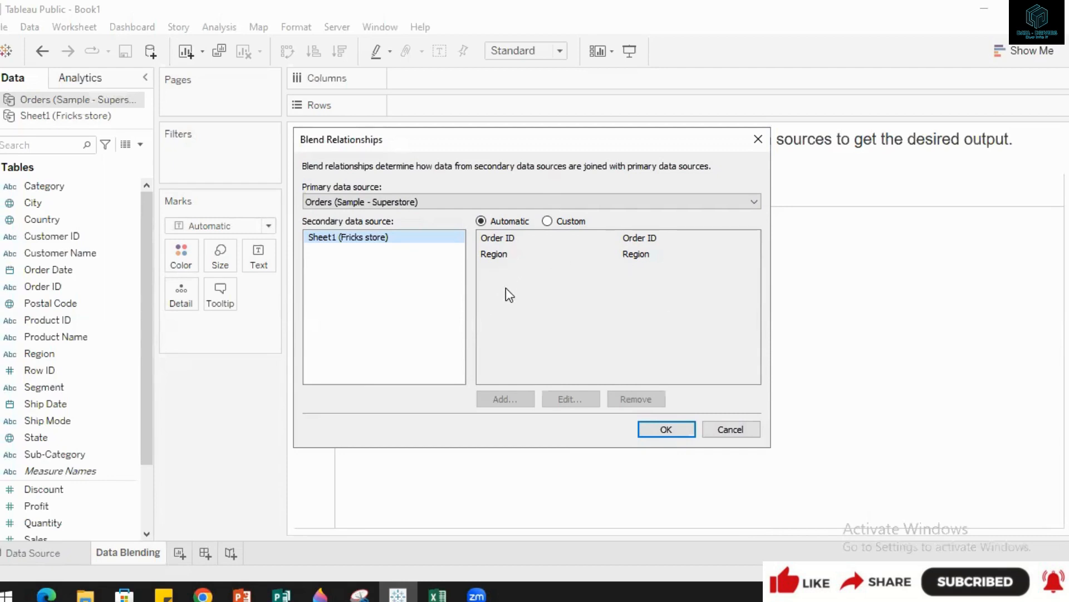
{"action": "left_click", "coordinate": [666, 430]}
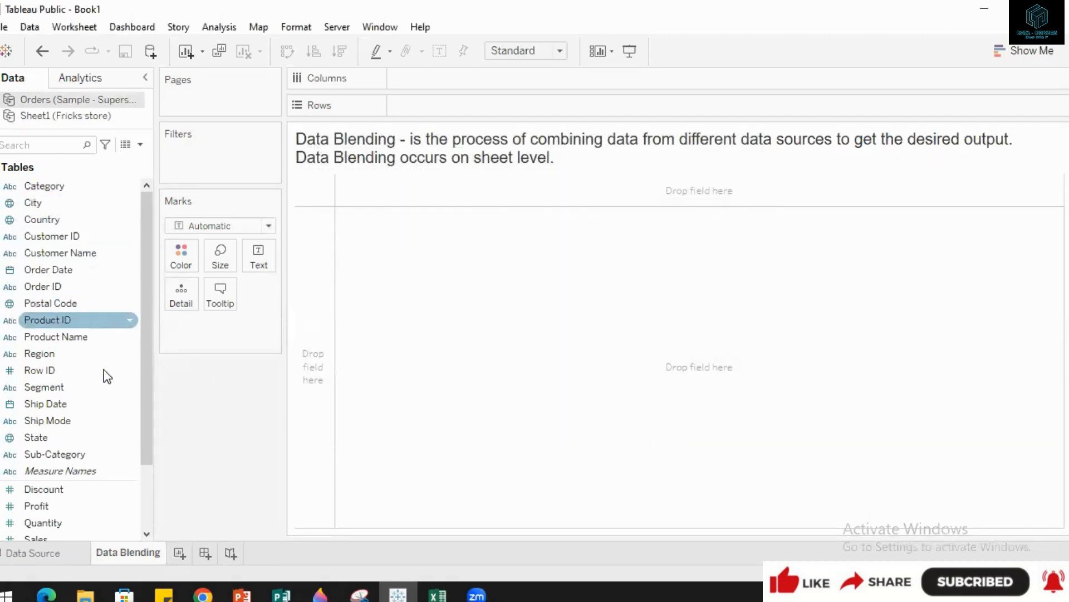
Add Region and Sales from Orders (Sample - Superstore) to Rows to chart total sales per region.
{"action": "scroll", "coordinate": [89, 284], "scroll_direction": "down", "scroll_amount": 2}
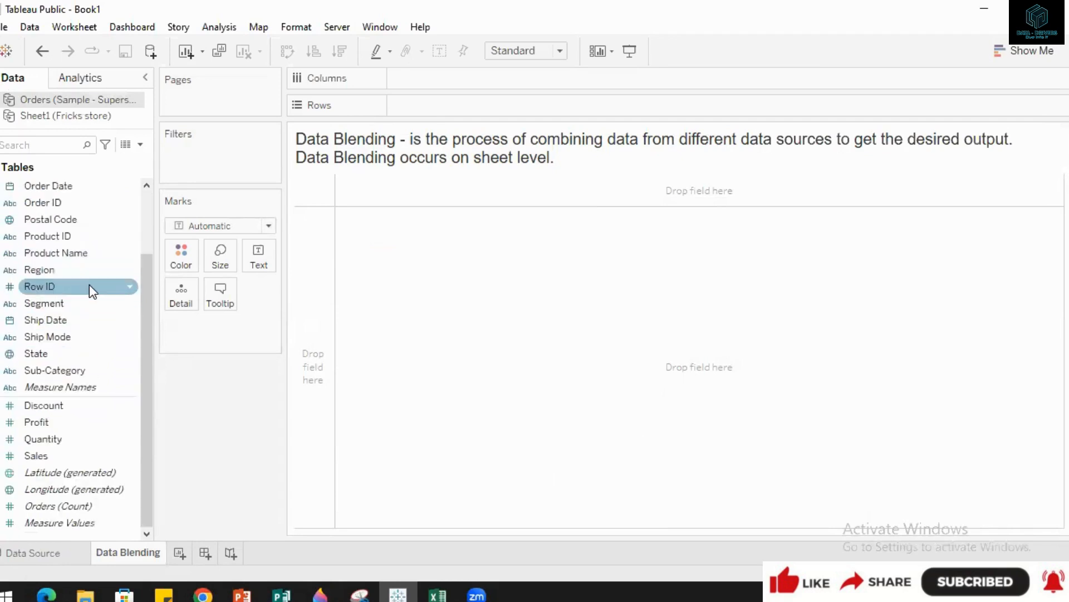
{"action": "scroll", "coordinate": [90, 284], "scroll_direction": "up", "scroll_amount": 2}
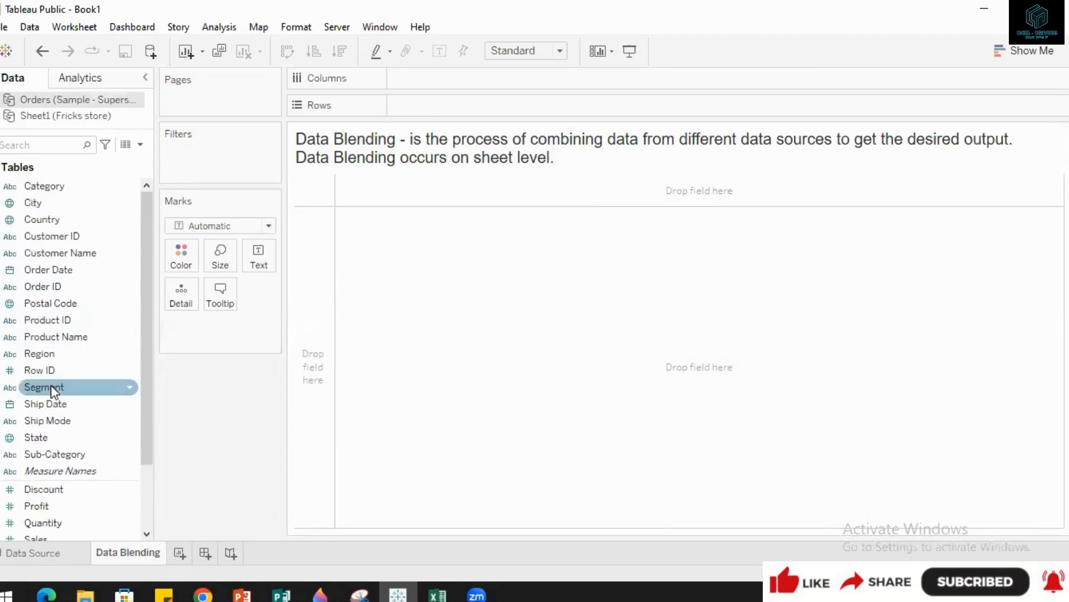
{"action": "mouse_move", "coordinate": [54, 359]}
{"action": "left_mouse_down"}
{"action": "mouse_move", "coordinate": [490, 80]}
{"action": "mouse_move", "coordinate": [423, 115]}
{"action": "left_mouse_up"}
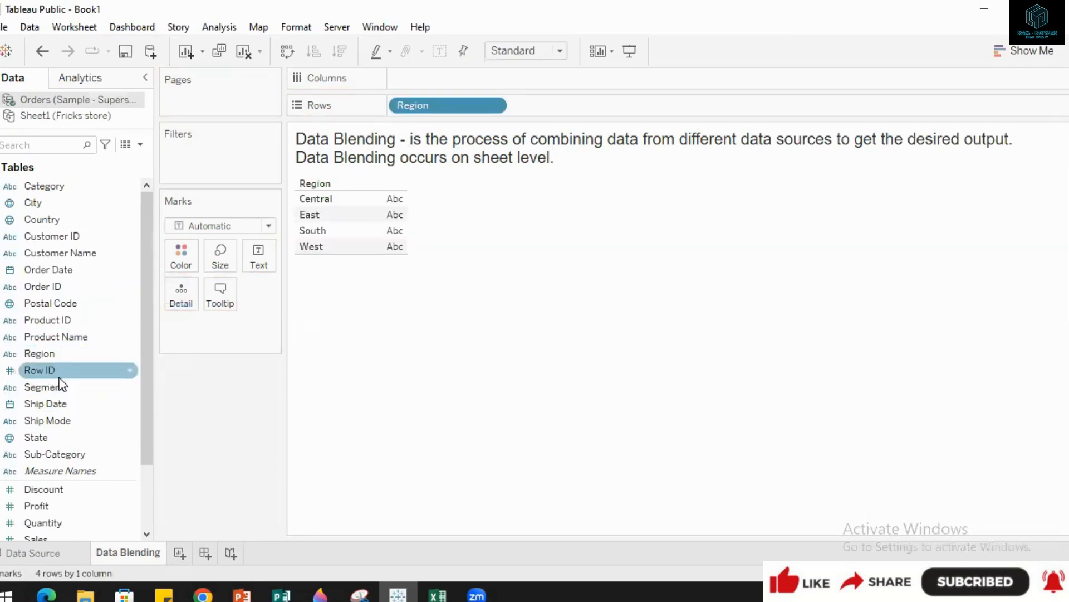
{"action": "scroll", "coordinate": [106, 373], "scroll_direction": "down", "scroll_amount": 3}
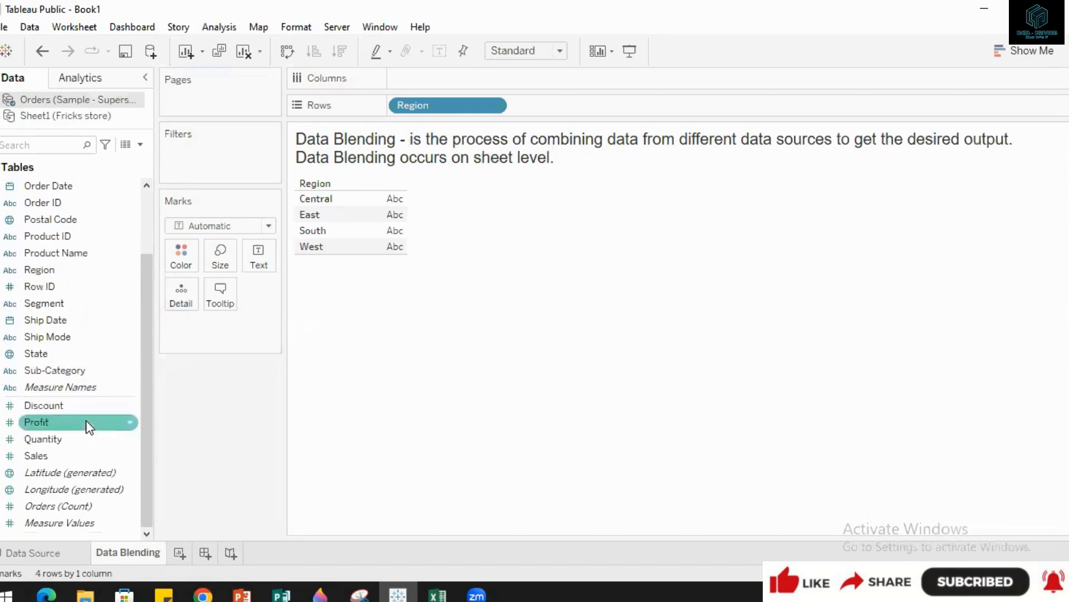
{"action": "left_click_drag", "start_coordinate": [66, 456], "coordinate": [585, 113]}
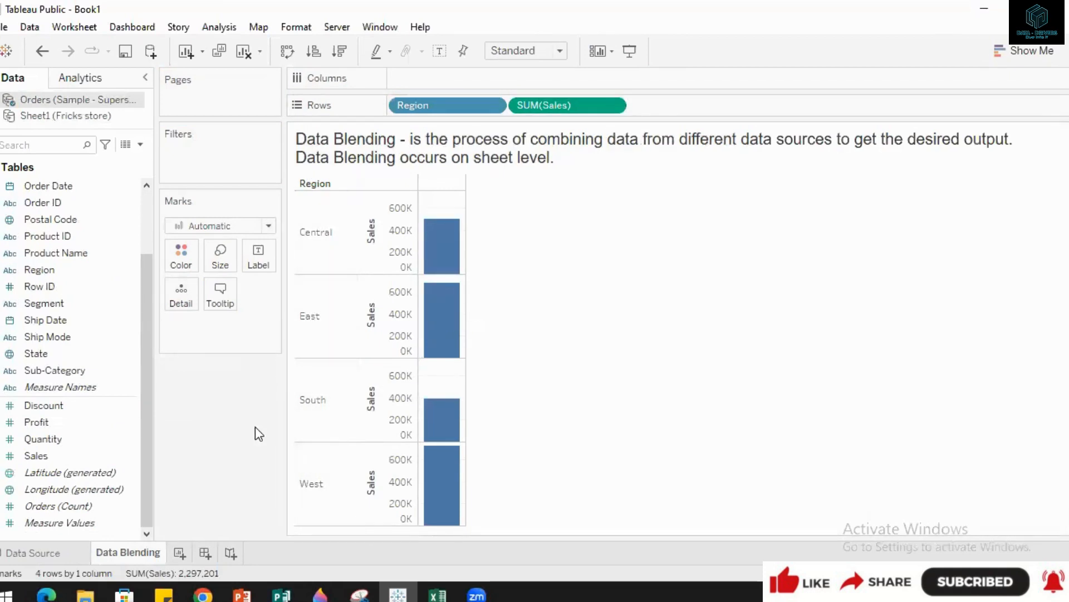
Switch to the Sample - Superstore workbook in Excel, enable editing, and add header filters to Orders to list the distinct Region values.
{"action": "mouse_move", "coordinate": [442, 594]}
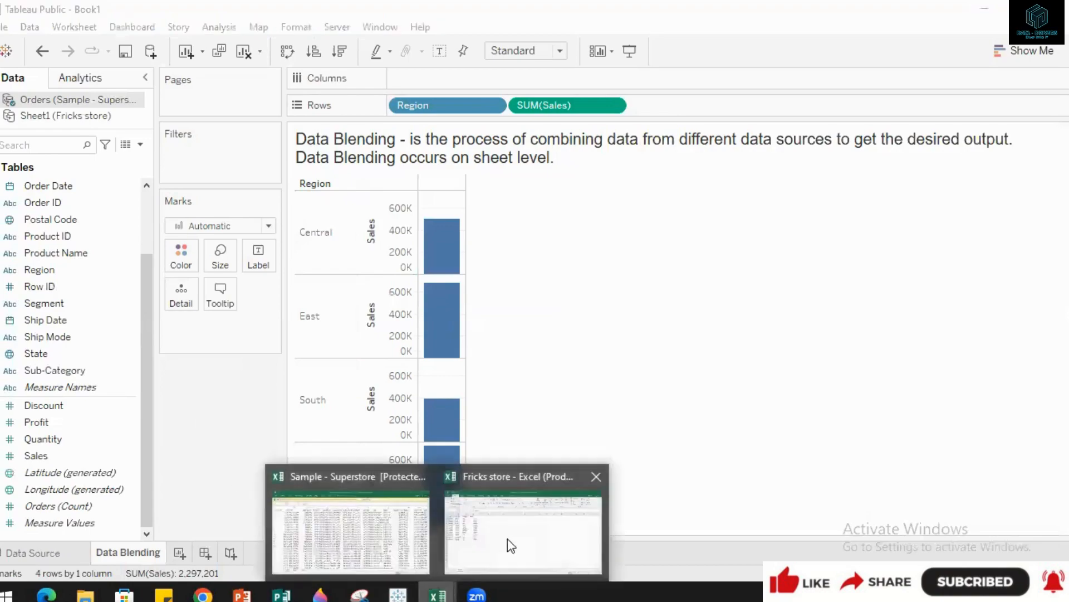
{"action": "left_click", "coordinate": [362, 512]}
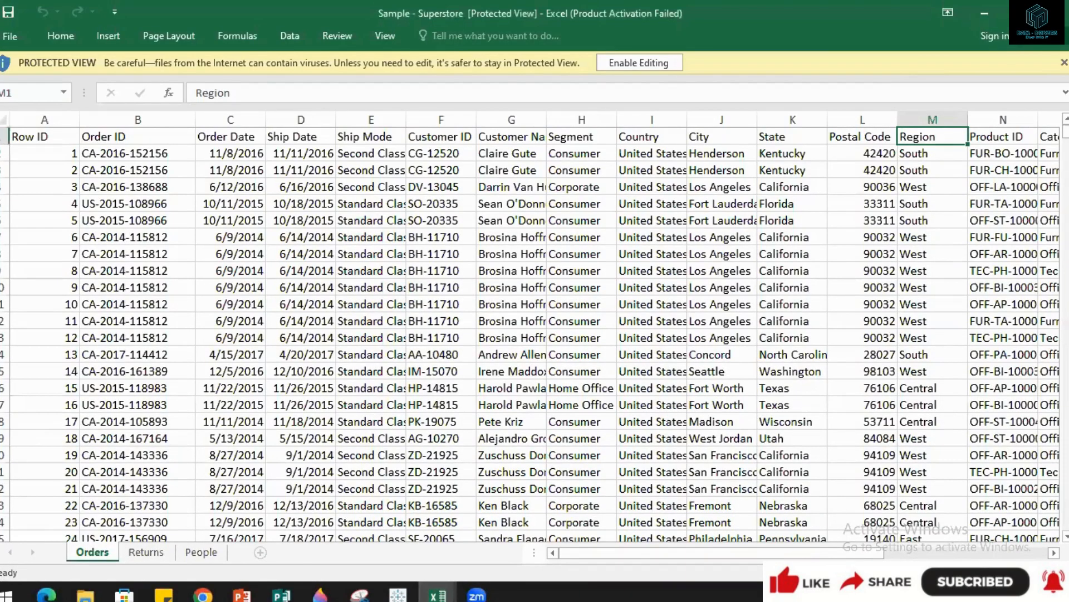
{"action": "left_click", "coordinate": [635, 63]}
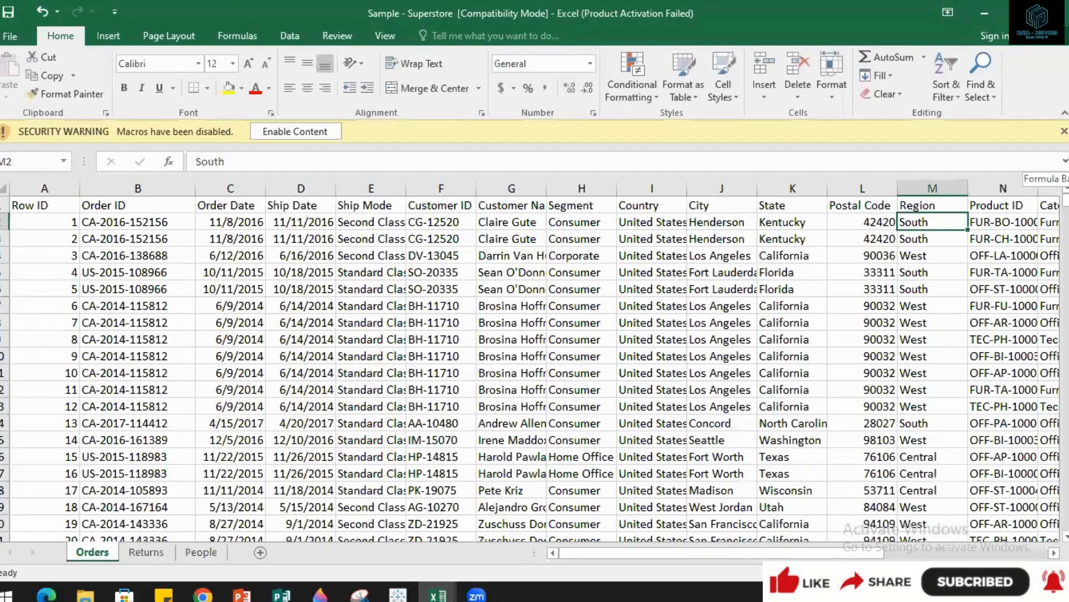
{"action": "key", "text": "Up"}
{"action": "key", "text": "ctrl+shift+l"}
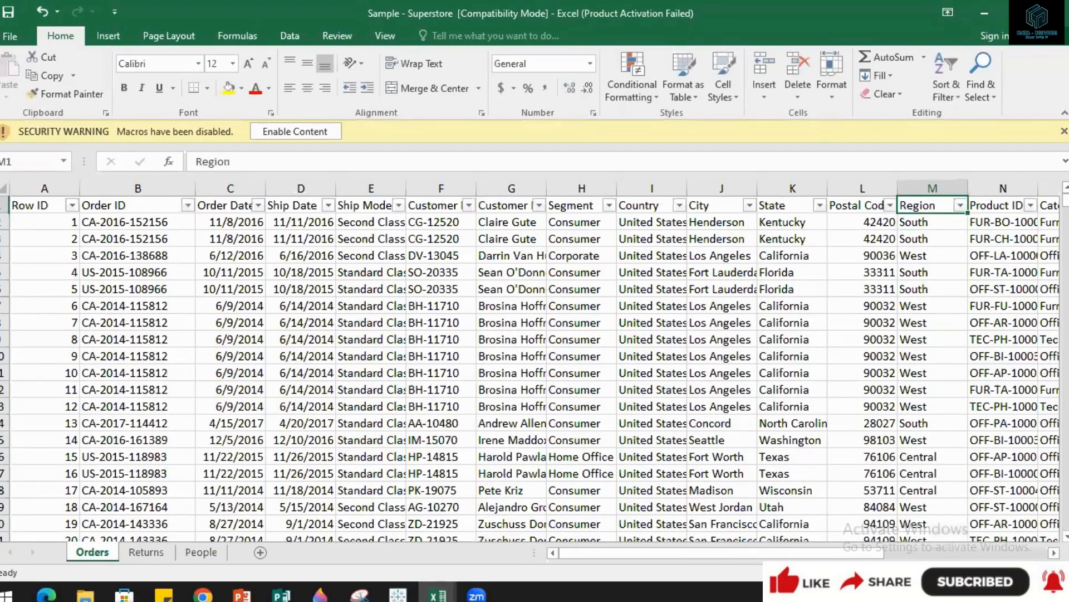
{"action": "key", "text": "alt+Down"}
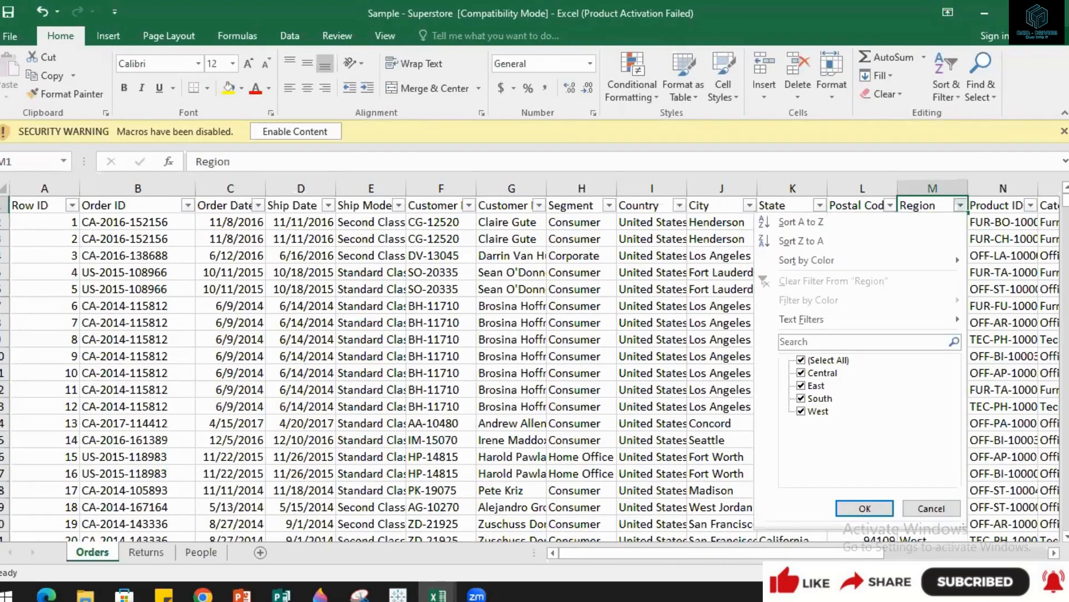
Return to Tableau Public, add Region from Sheet1 (Fricks store) to Rows beside the Orders Region, and show mark labels on the bars.
{"action": "key", "text": "Escape"}
{"action": "key", "text": "alt+Tab"}
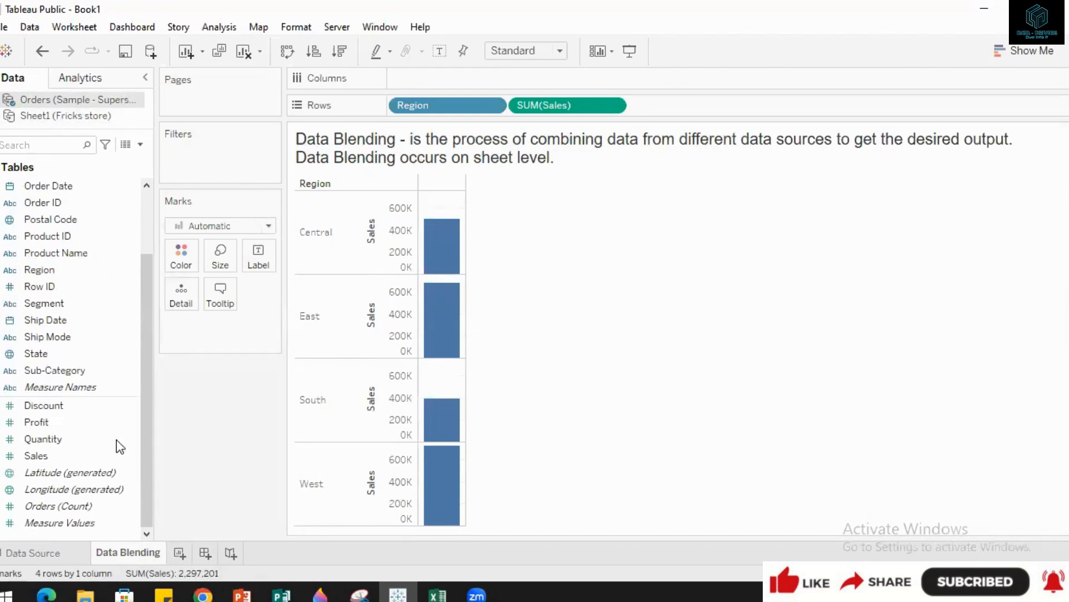
{"action": "left_click", "coordinate": [84, 116]}
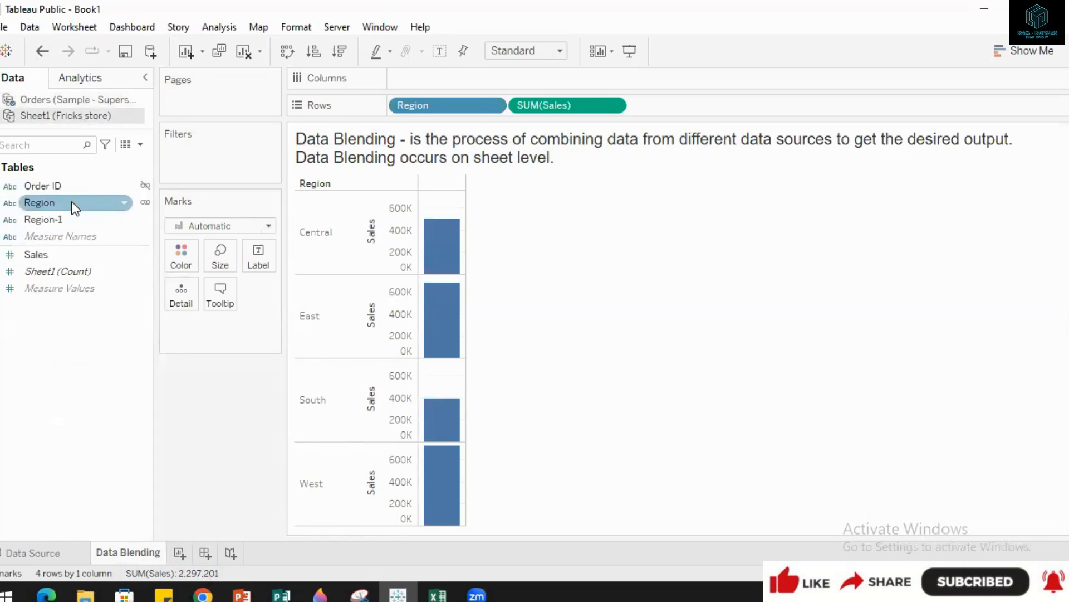
{"action": "left_click_drag", "start_coordinate": [75, 207], "coordinate": [492, 106]}
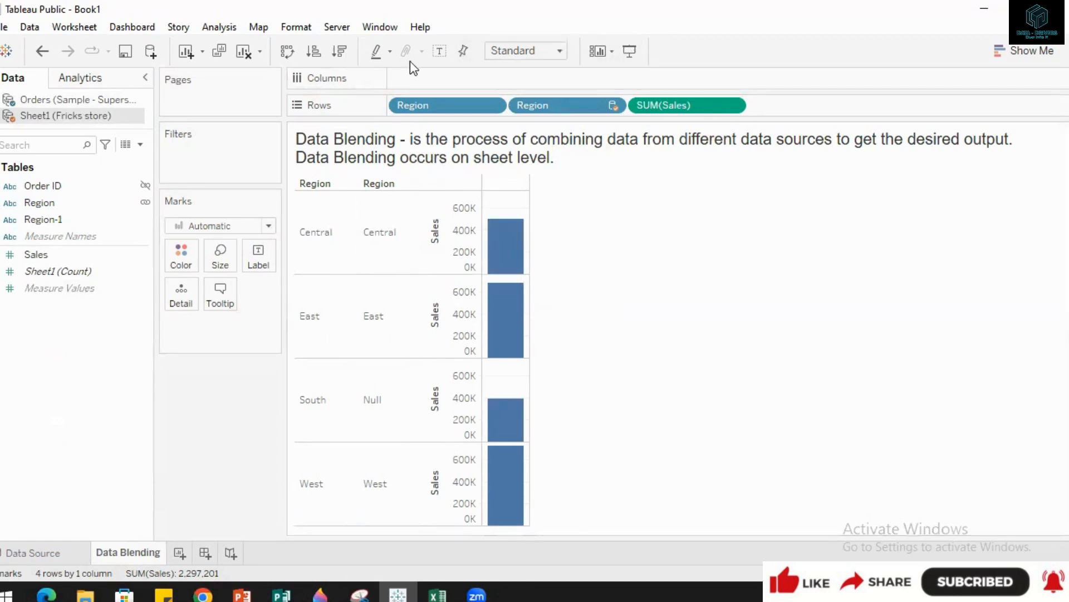
{"action": "left_click", "coordinate": [439, 55]}
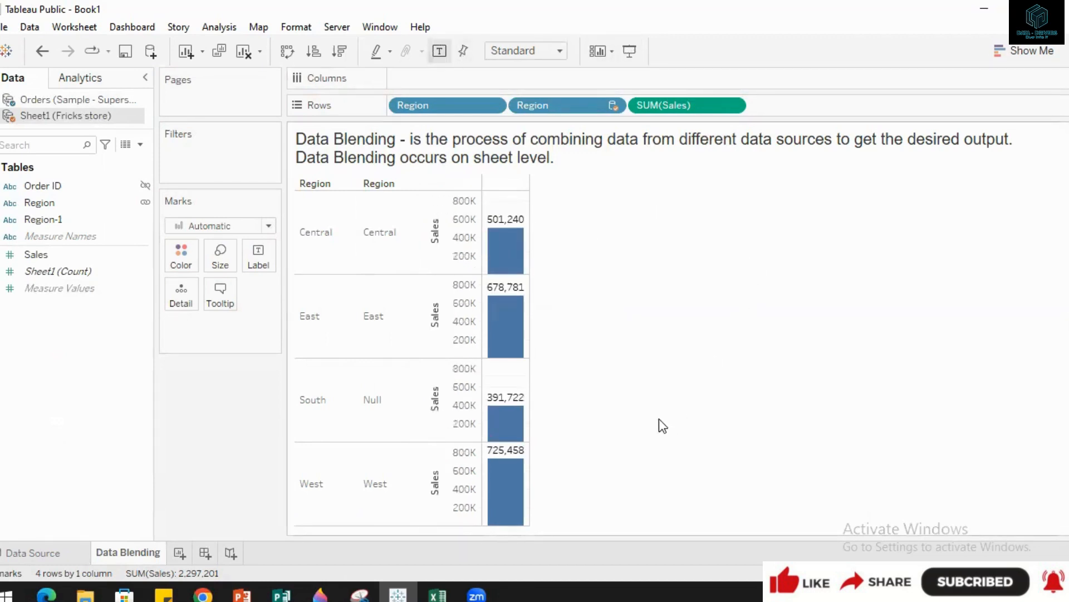
{"action": "mouse_move", "coordinate": [497, 262]}
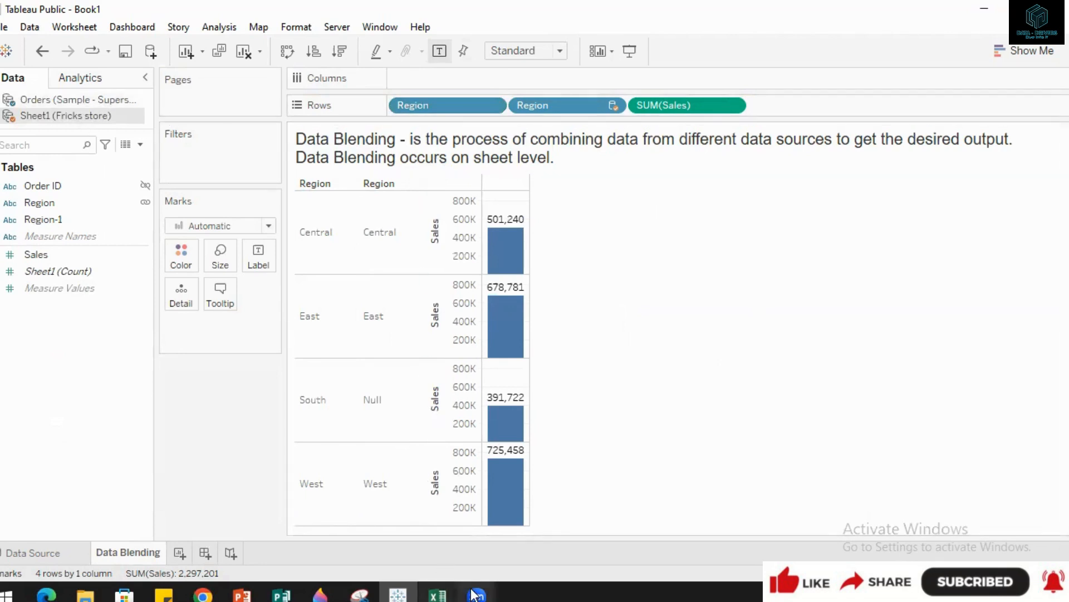
Check the Region column values in the Fricks store workbook in Excel and compare them with the blended chart in Tableau Public.
{"action": "left_click", "coordinate": [437, 594]}
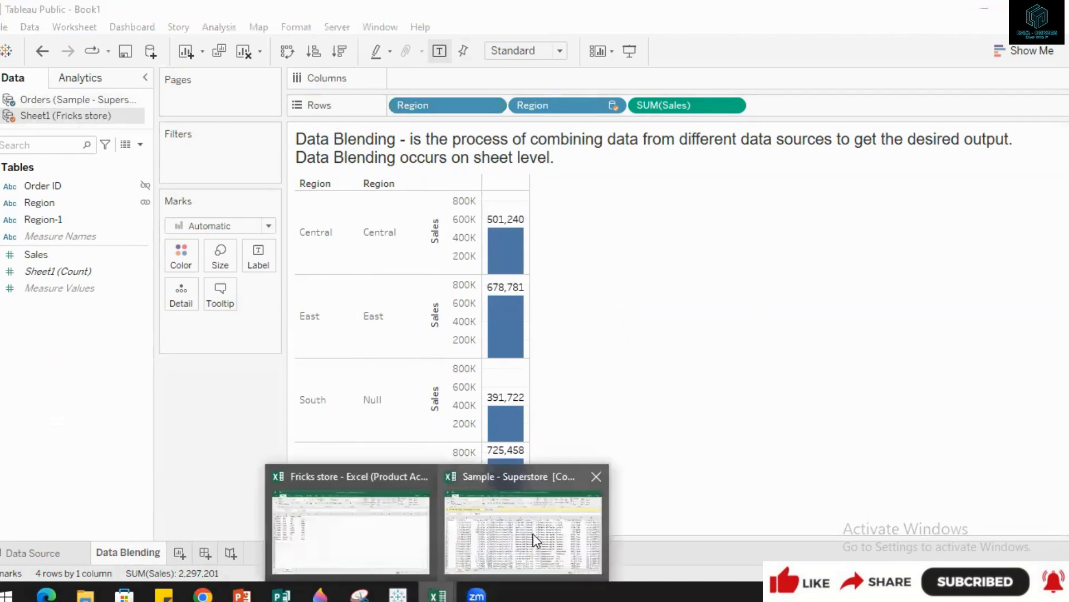
{"action": "left_click", "coordinate": [388, 547]}
{"action": "left_click_drag", "start_coordinate": [91, 194], "coordinate": [89, 354]}
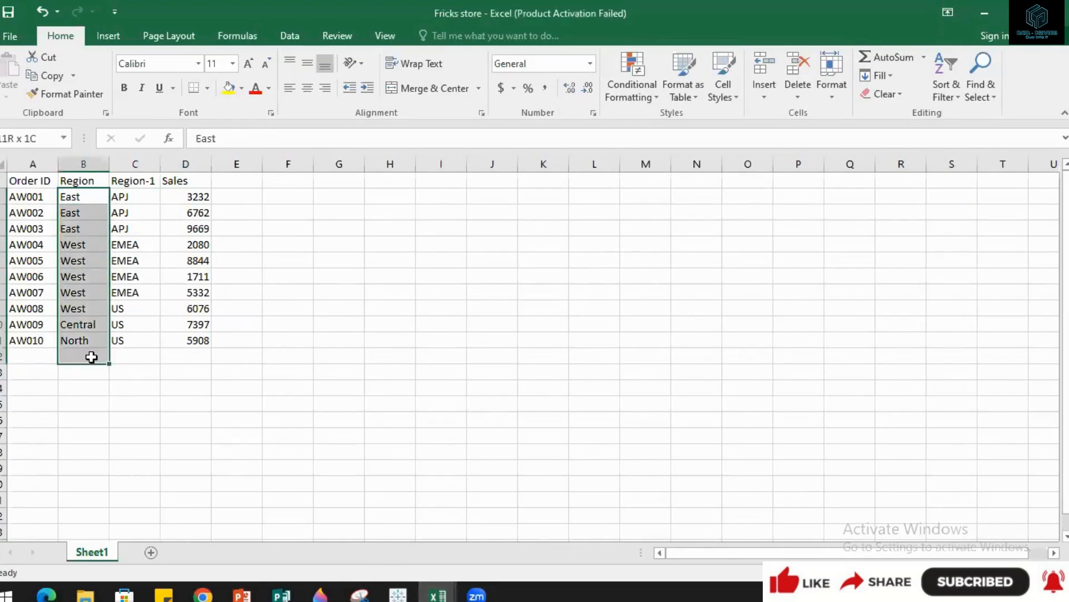
{"action": "left_click", "coordinate": [91, 401]}
{"action": "left_click", "coordinate": [985, 12]}
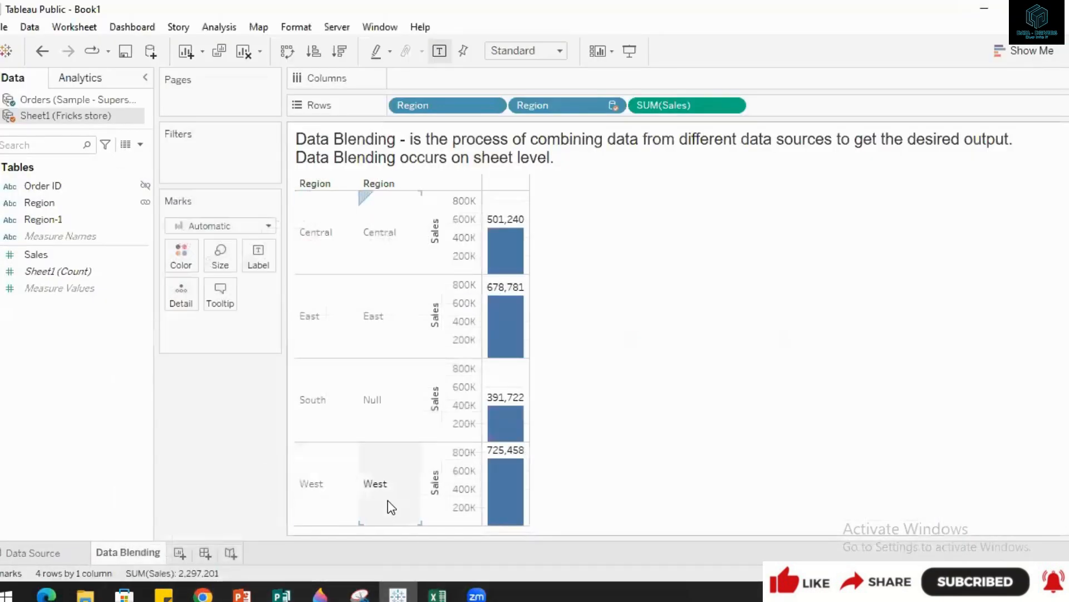
{"action": "mouse_move", "coordinate": [489, 308]}
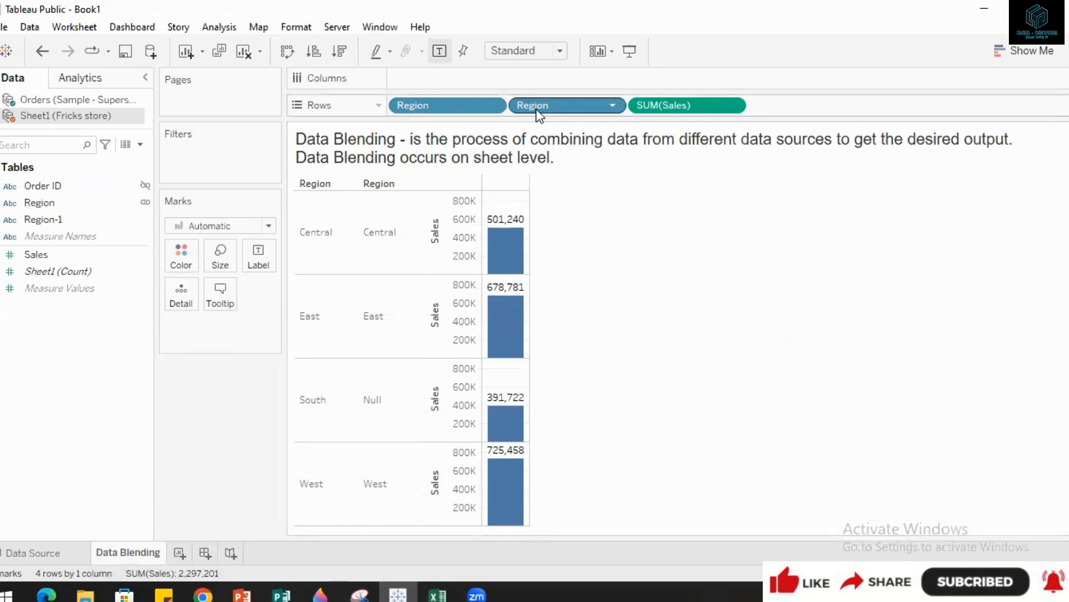
Replace both Region fields in Rows with Order ID from Sheet1 (Fricks store), linking the data sources on Order ID.
{"action": "left_click_drag", "start_coordinate": [433, 105], "coordinate": [170, 431]}
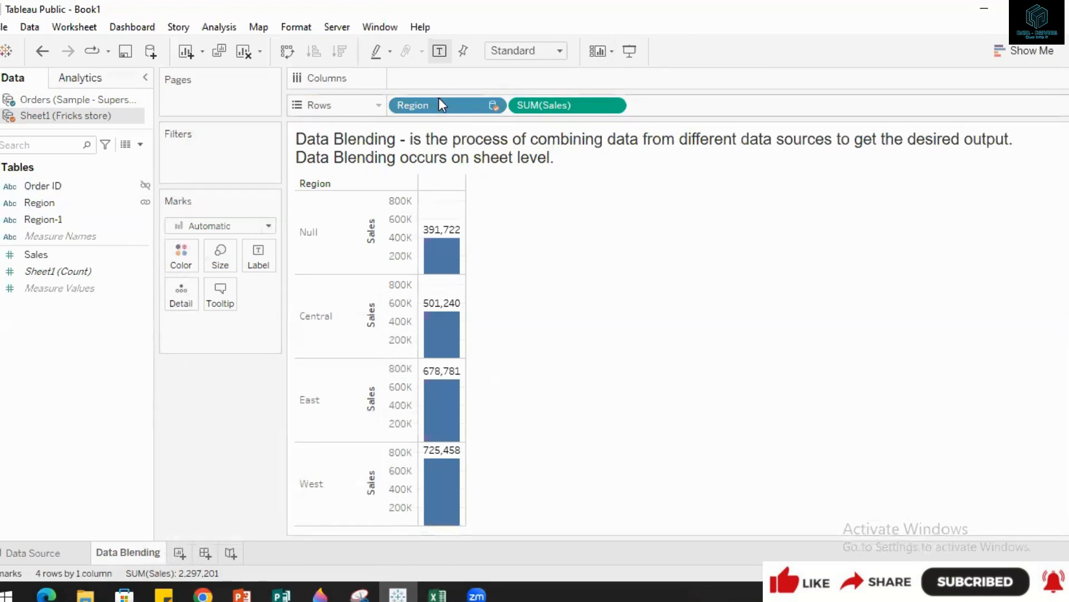
{"action": "mouse_move", "coordinate": [437, 106]}
{"action": "left_mouse_down"}
{"action": "mouse_move", "coordinate": [283, 141]}
{"action": "mouse_move", "coordinate": [71, 305]}
{"action": "mouse_move", "coordinate": [224, 190]}
{"action": "mouse_move", "coordinate": [417, 105]}
{"action": "left_mouse_up"}
{"action": "left_click_drag", "start_coordinate": [431, 111], "coordinate": [83, 234]}
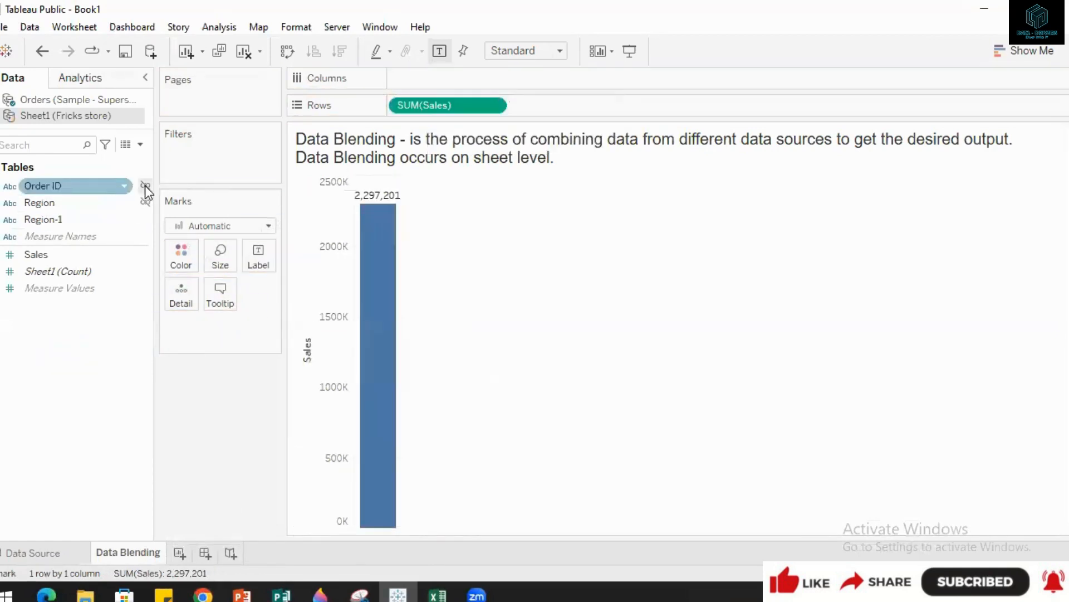
{"action": "left_click", "coordinate": [145, 187]}
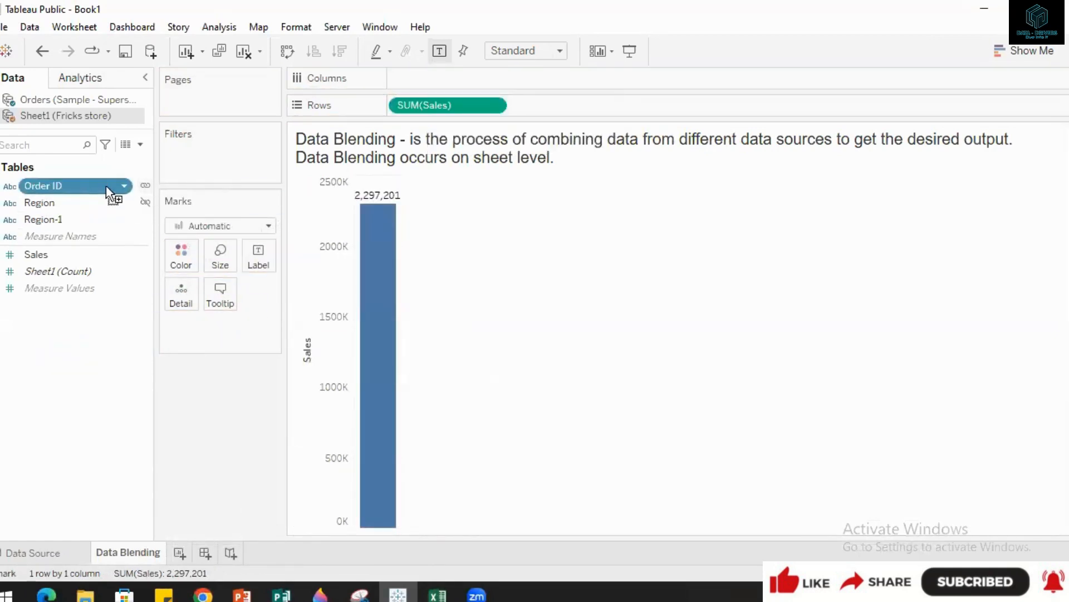
{"action": "left_click_drag", "start_coordinate": [107, 188], "coordinate": [656, 146]}
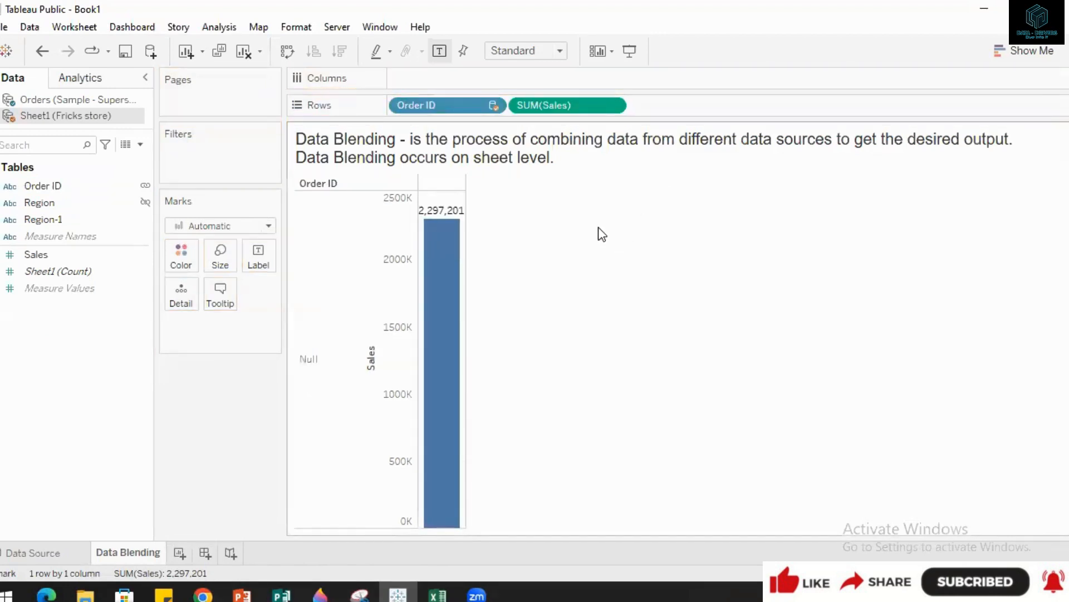
Compare the Order ID columns of the Fricks store and Sample - Superstore workbooks in Excel, and return to Tableau Public.
{"action": "left_click", "coordinate": [434, 595]}
{"action": "left_click", "coordinate": [299, 503]}
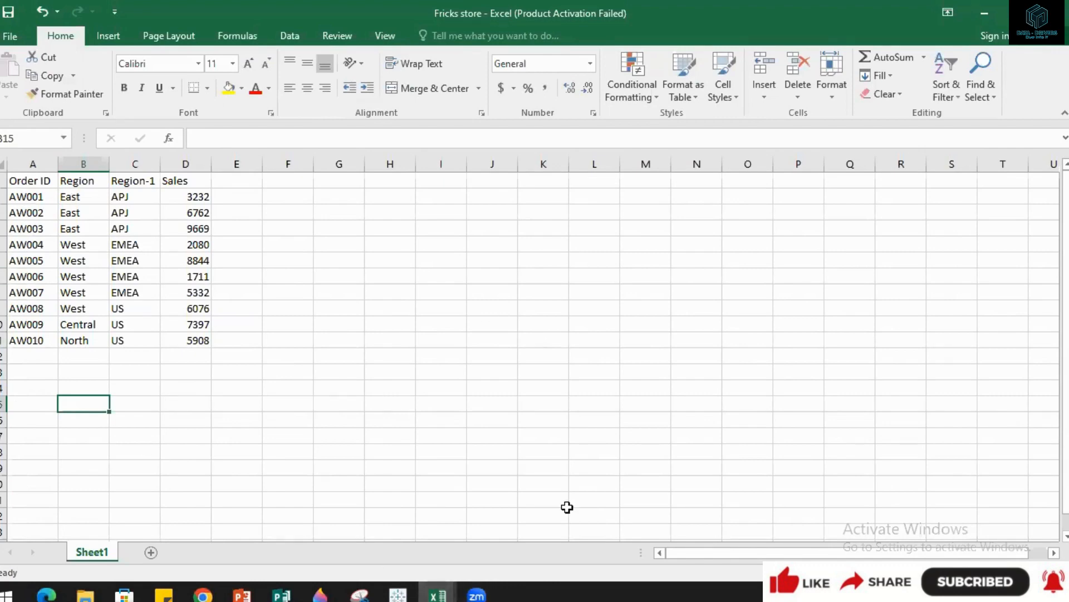
{"action": "mouse_move", "coordinate": [445, 595]}
{"action": "left_click", "coordinate": [501, 502]}
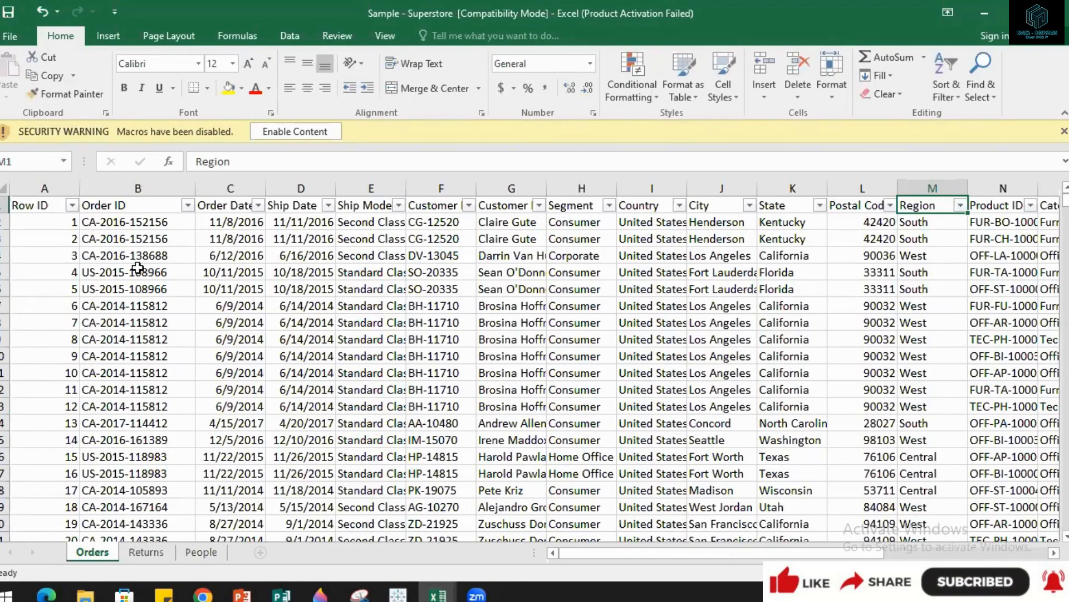
{"action": "left_click", "coordinate": [974, 11]}
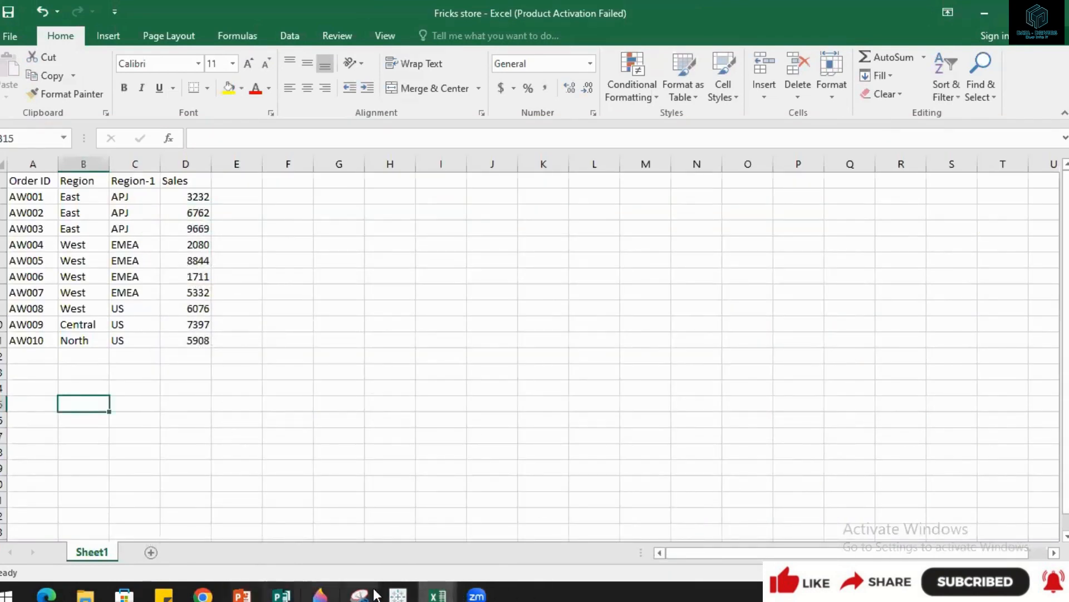
{"action": "mouse_move", "coordinate": [410, 595]}
{"action": "left_click", "coordinate": [460, 527]}
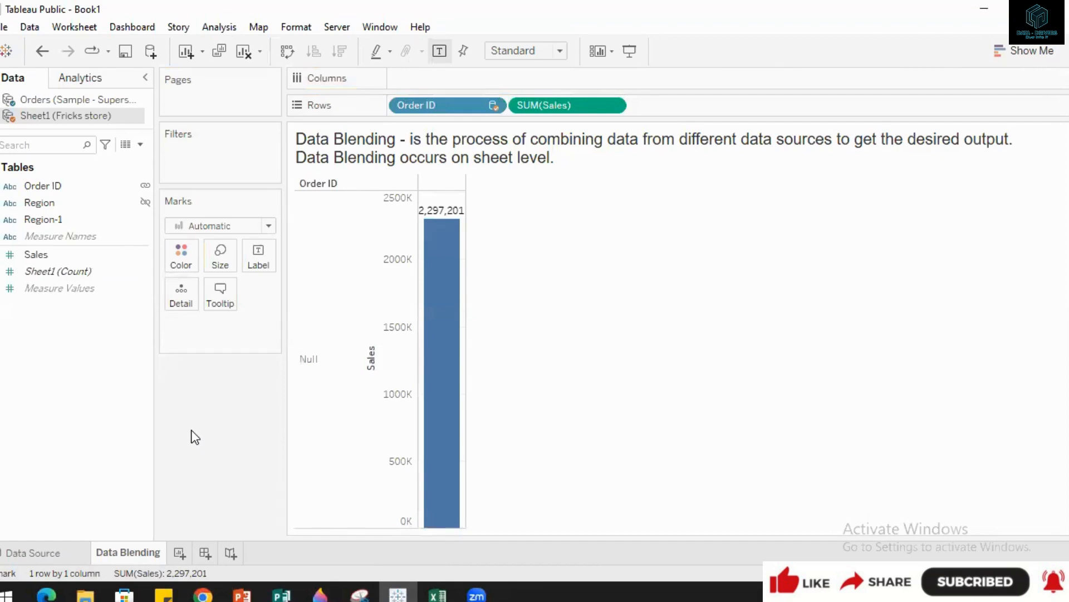
Undo the addition of Order ID and the removal of both Region fields from Rows.
{"action": "left_click", "coordinate": [39, 31]}
{"action": "left_click", "coordinate": [84, 219]}
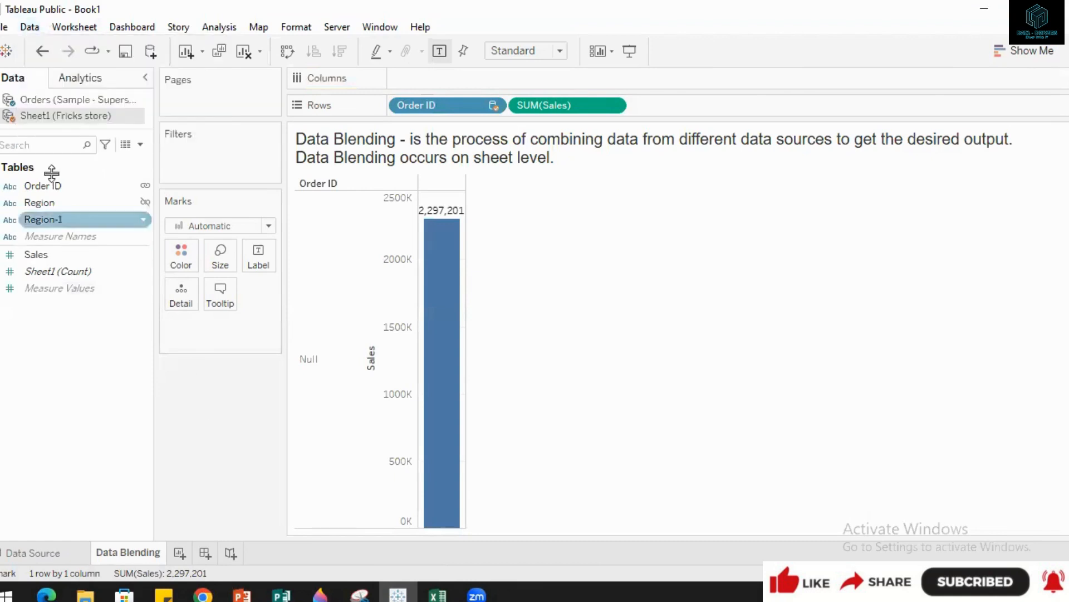
{"action": "left_click", "coordinate": [42, 56]}
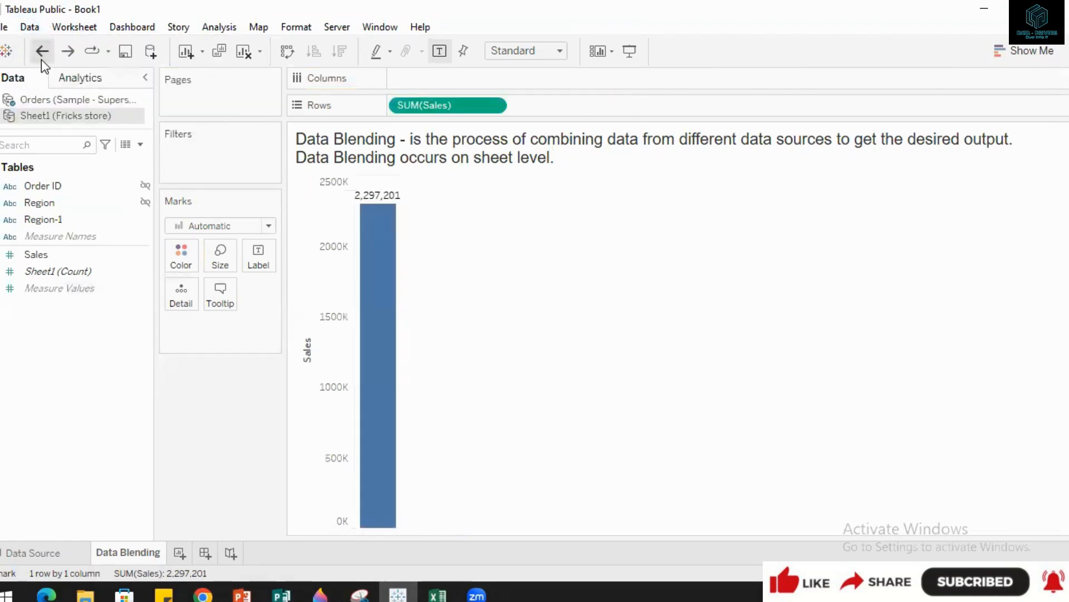
{"action": "left_click", "coordinate": [41, 55]}
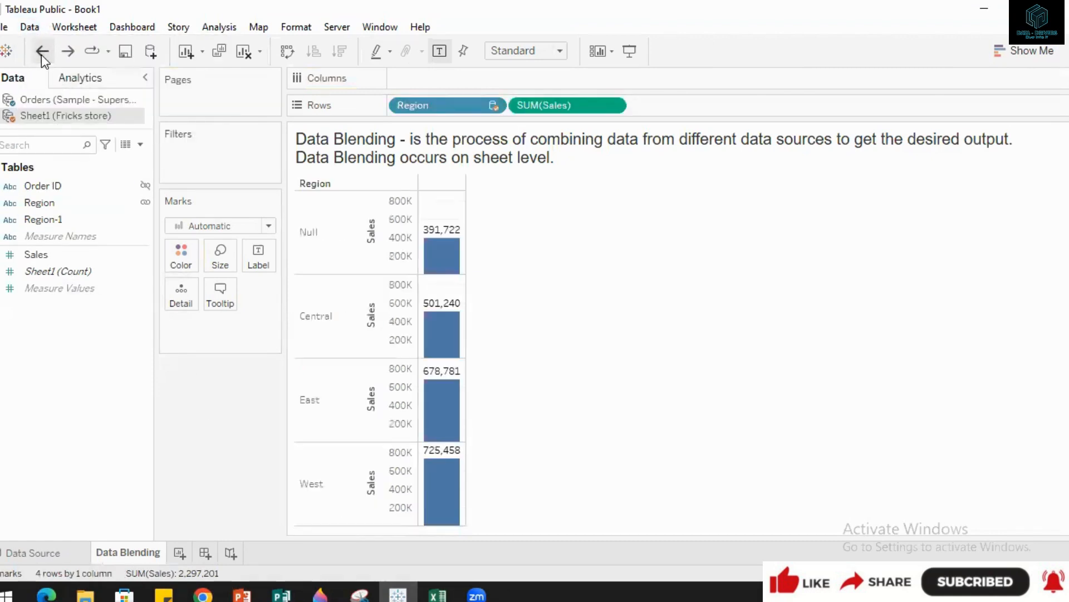
{"action": "left_click", "coordinate": [41, 54]}
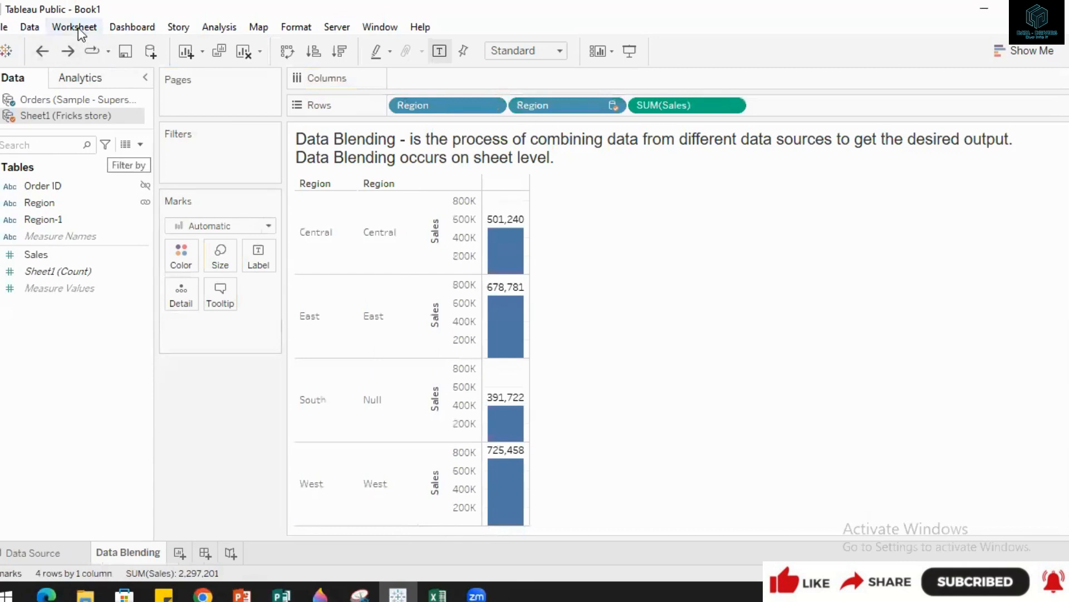
Switch to the Fricks store workbook in Excel and rename the Region header in cell B1 to Territory.
{"action": "left_click", "coordinate": [427, 590]}
{"action": "left_click", "coordinate": [428, 594]}
{"action": "left_click", "coordinate": [326, 510]}
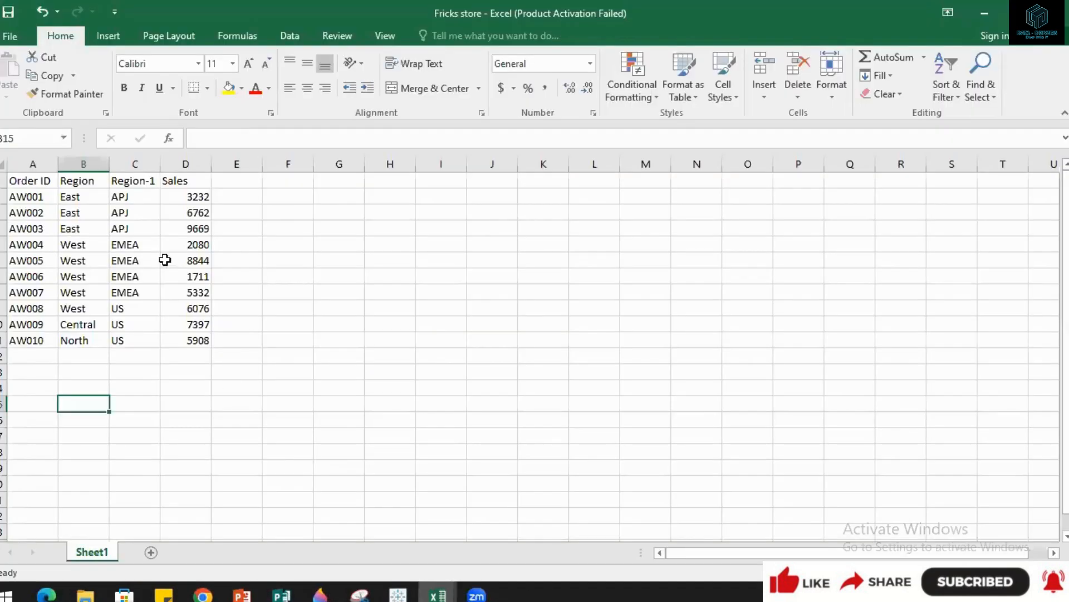
{"action": "left_click", "coordinate": [76, 186]}
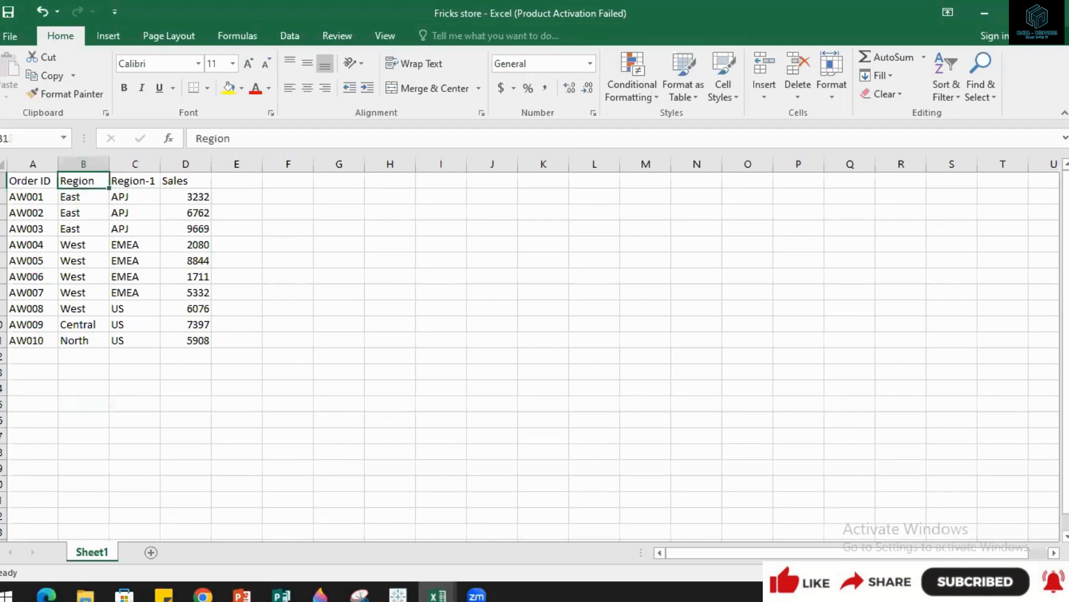
{"action": "type", "text": "Te"}
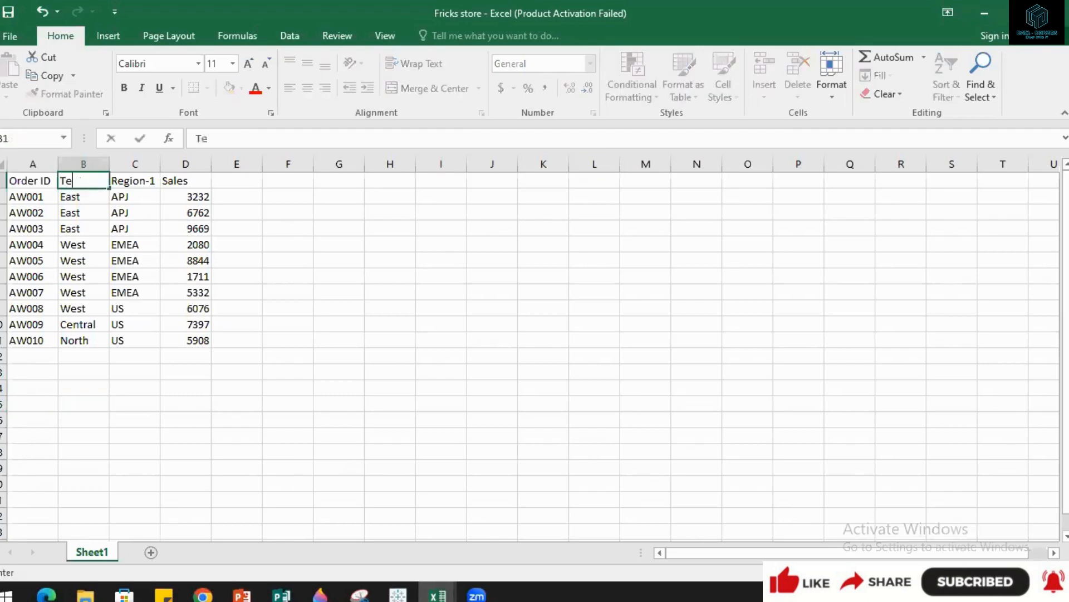
{"action": "type", "text": "rritory"}
{"action": "key", "text": "Tab"}
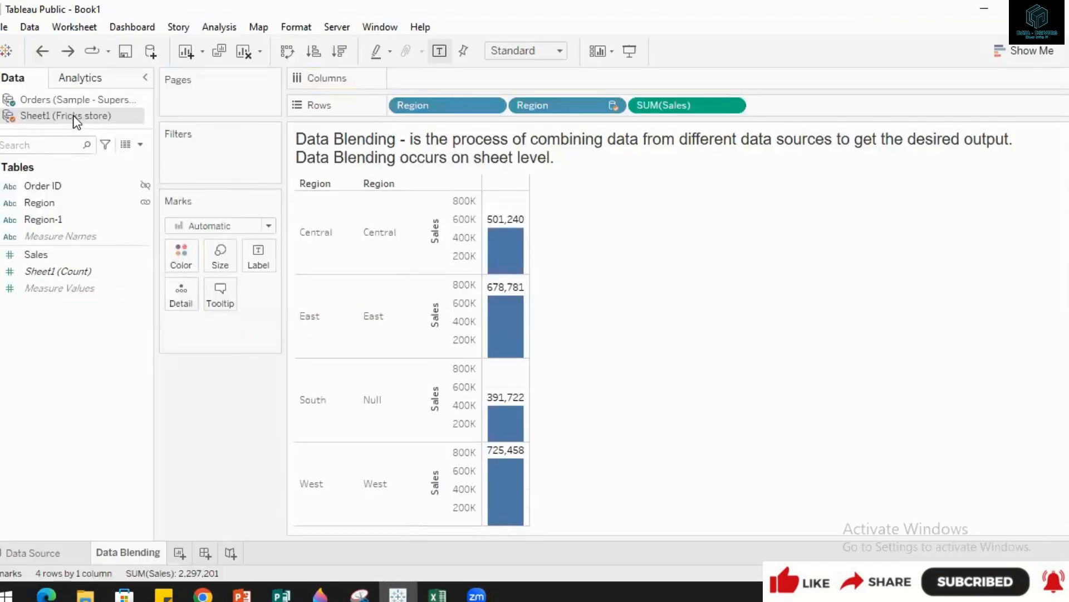
Refresh the Sheet1 (Fricks store) data source in Tableau Public to load the renamed column, accepting the prompts.
{"action": "right_click", "coordinate": [73, 114]}
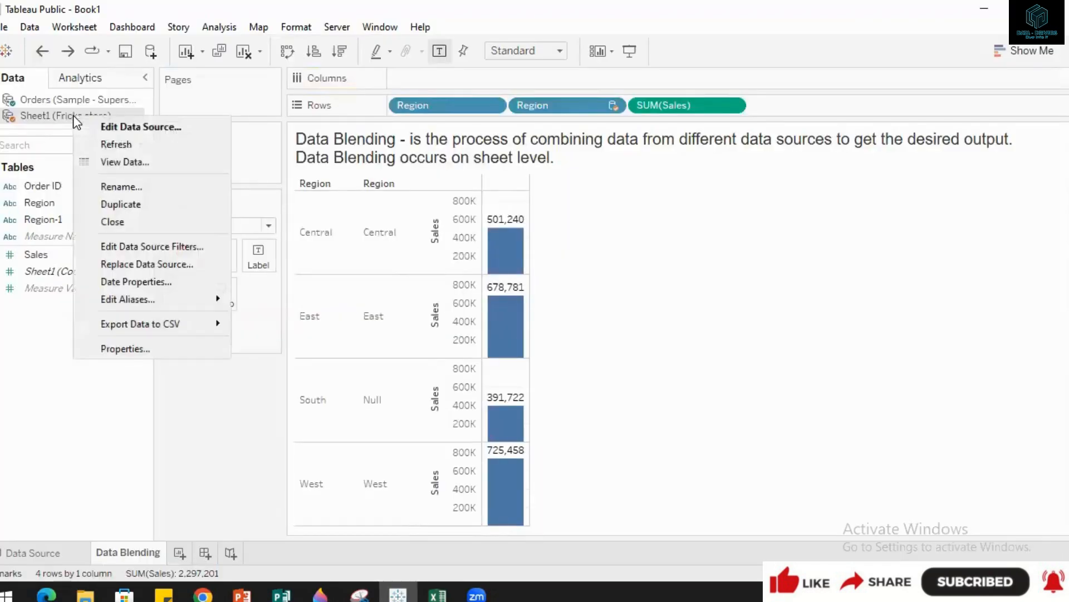
{"action": "left_click", "coordinate": [108, 146]}
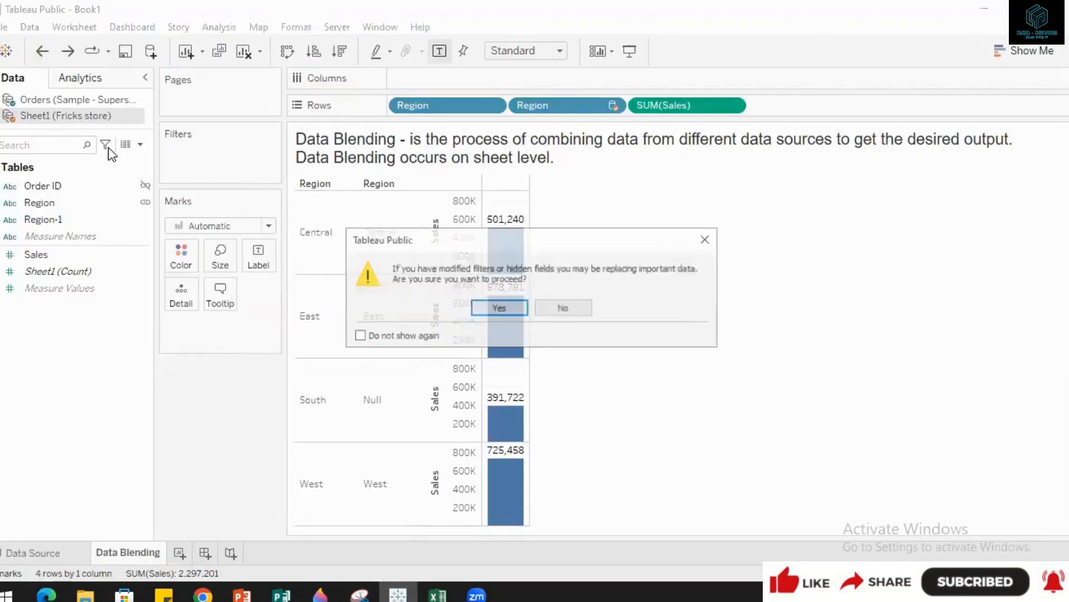
{"action": "left_click", "coordinate": [499, 308]}
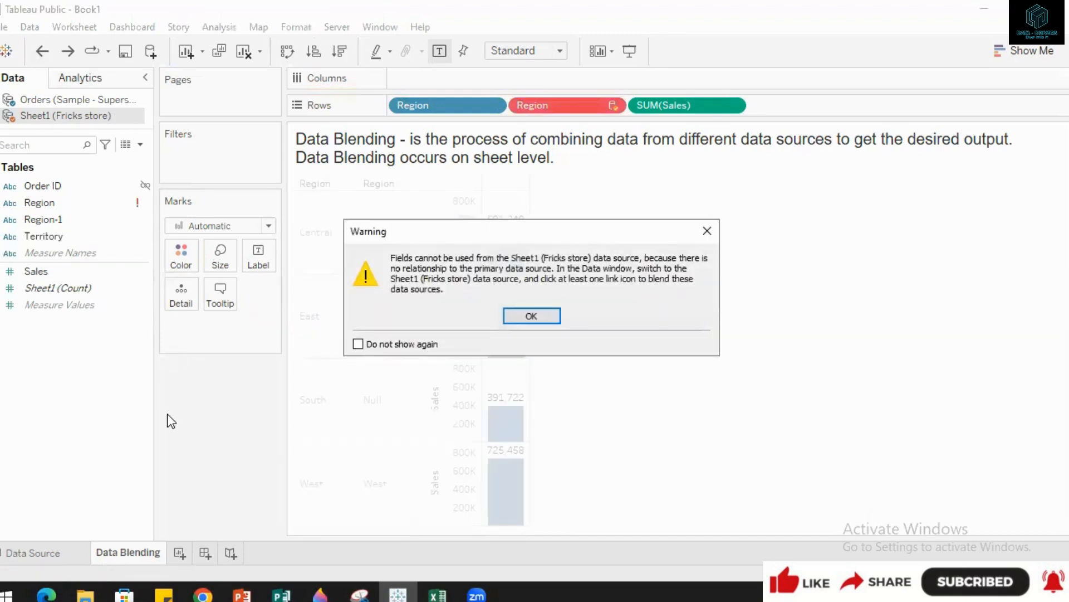
{"action": "left_click", "coordinate": [520, 317]}
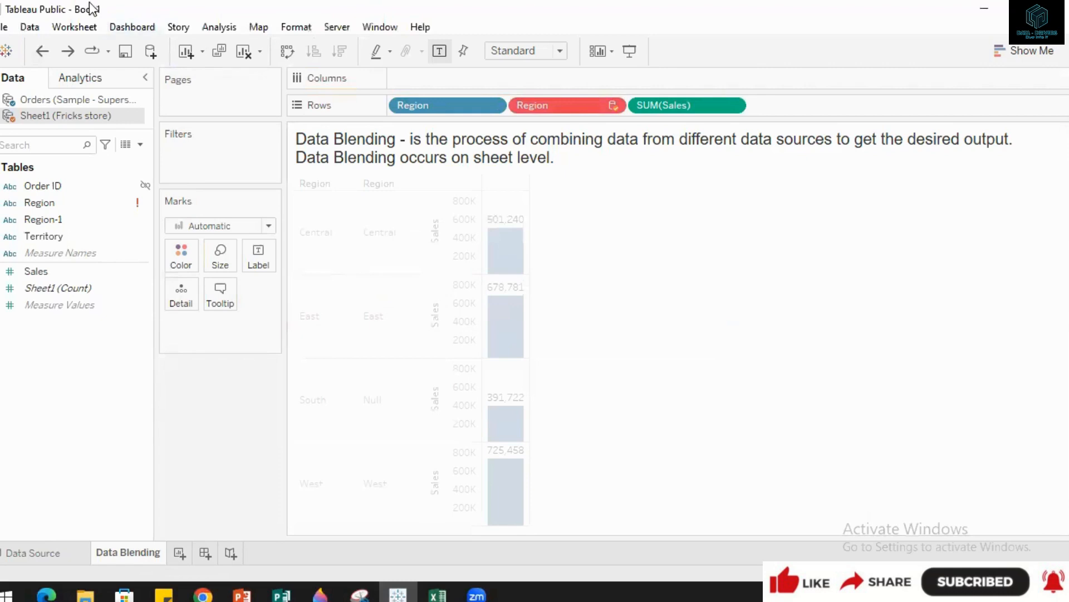
Replace all references to the broken Region field in Sheet1 (Fricks store) with Territory.
{"action": "left_click", "coordinate": [38, 100]}
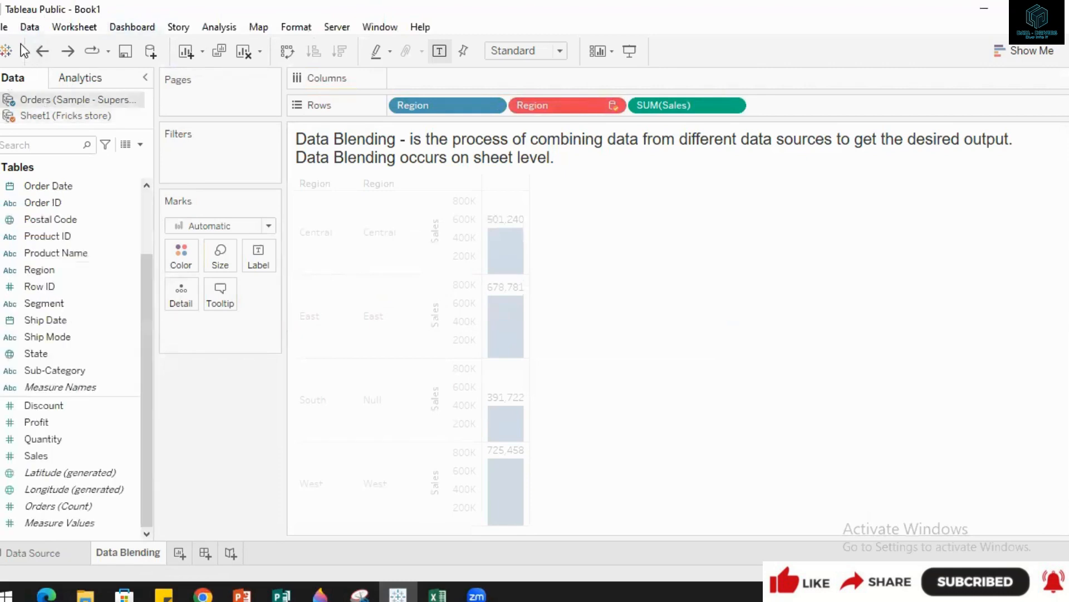
{"action": "left_click", "coordinate": [40, 115]}
{"action": "left_click", "coordinate": [115, 205]}
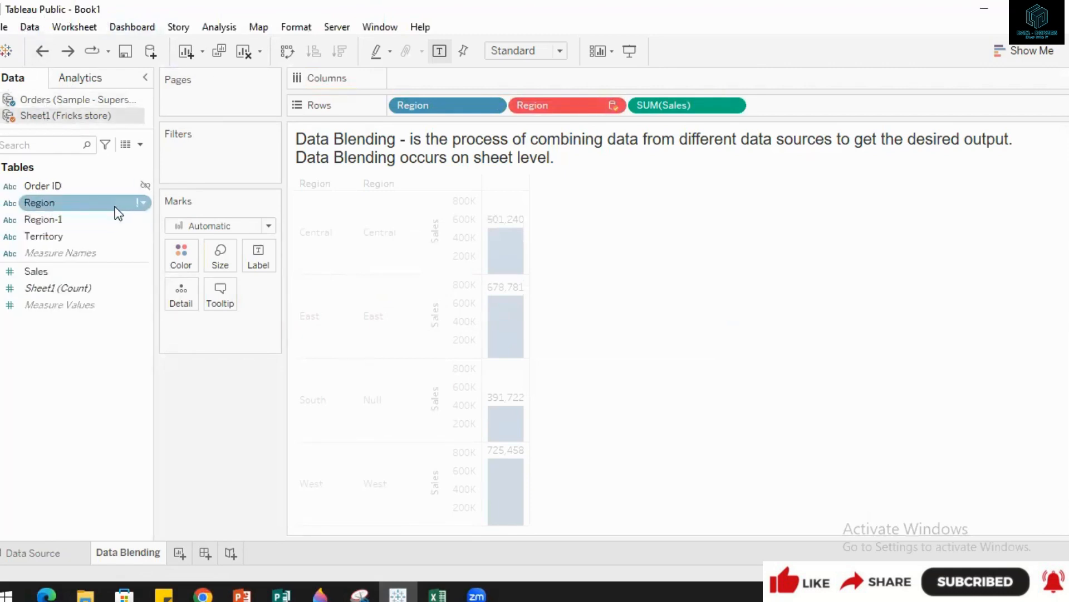
{"action": "right_click", "coordinate": [146, 208]}
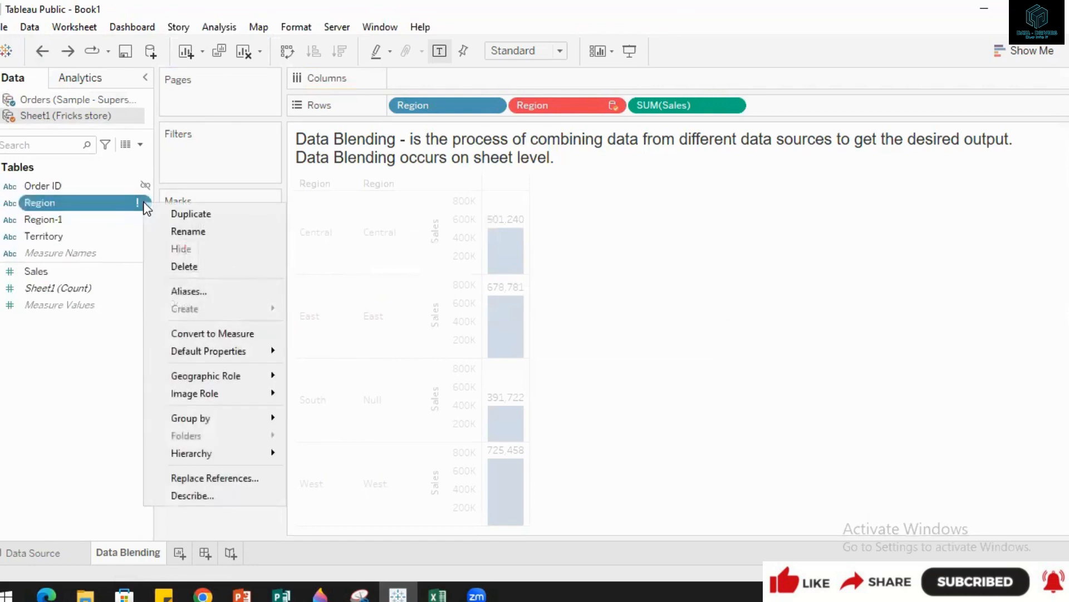
{"action": "left_click", "coordinate": [195, 476]}
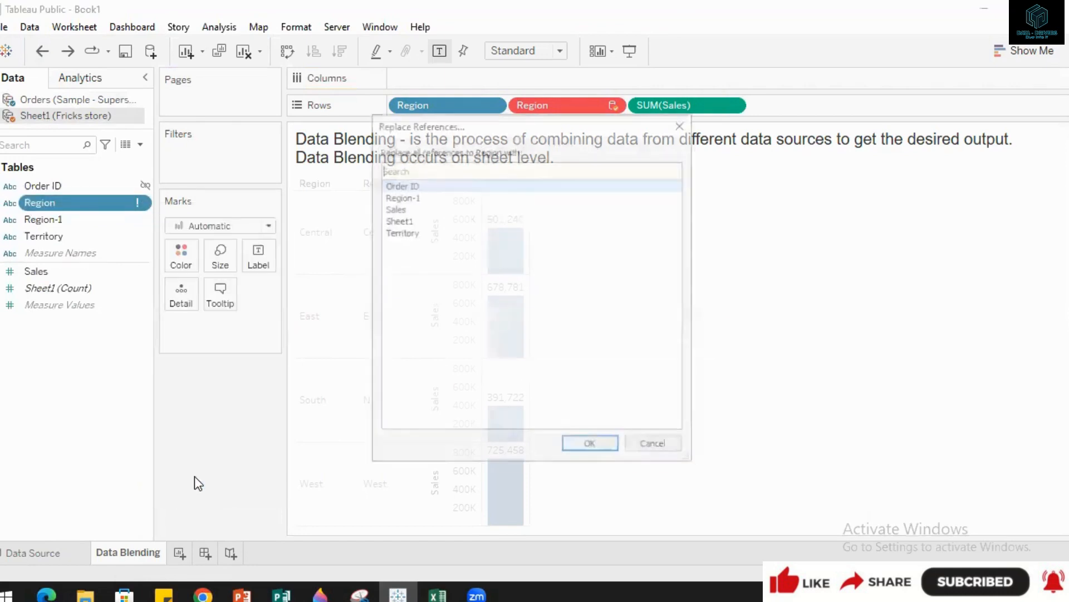
{"action": "left_click", "coordinate": [390, 233]}
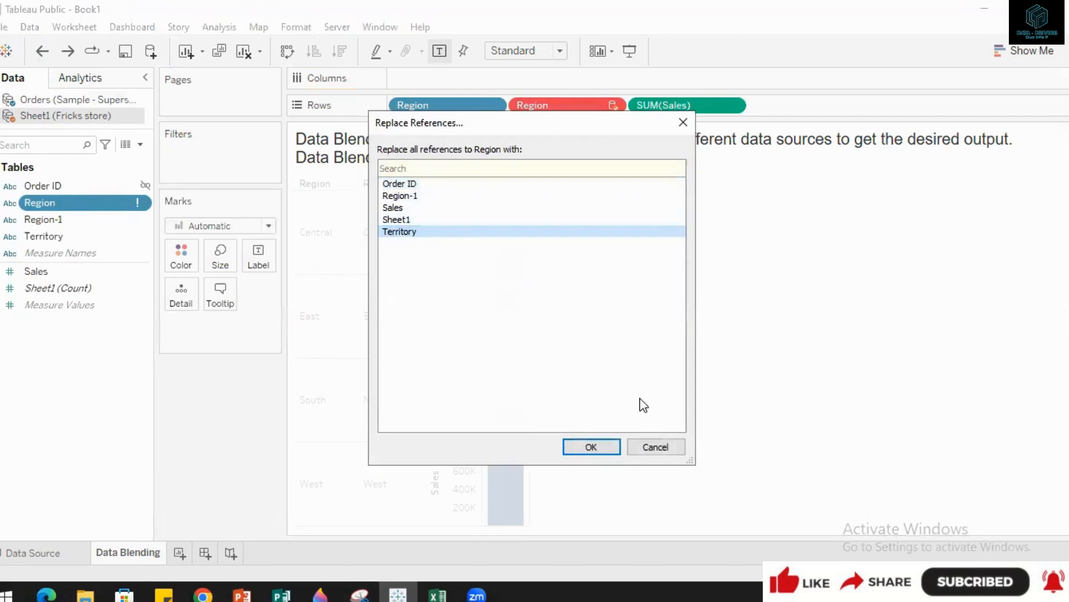
{"action": "left_click", "coordinate": [577, 449]}
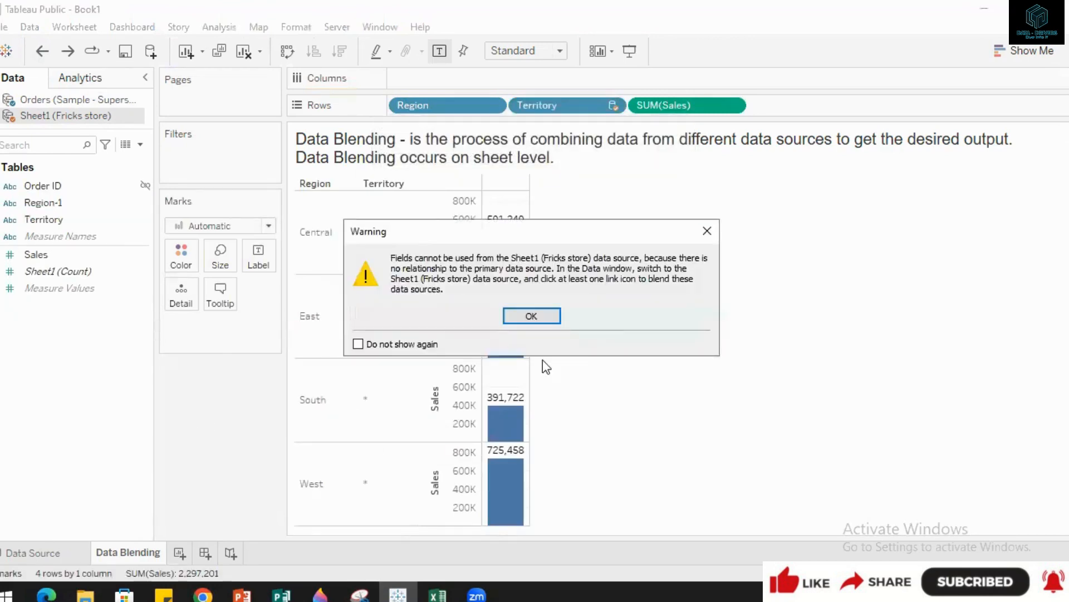
Dismiss the missing-relationship warning and check the automatic blend relationship between Orders (Sample - Superstore) and Sheet1 (Fricks store).
{"action": "left_click", "coordinate": [550, 317]}
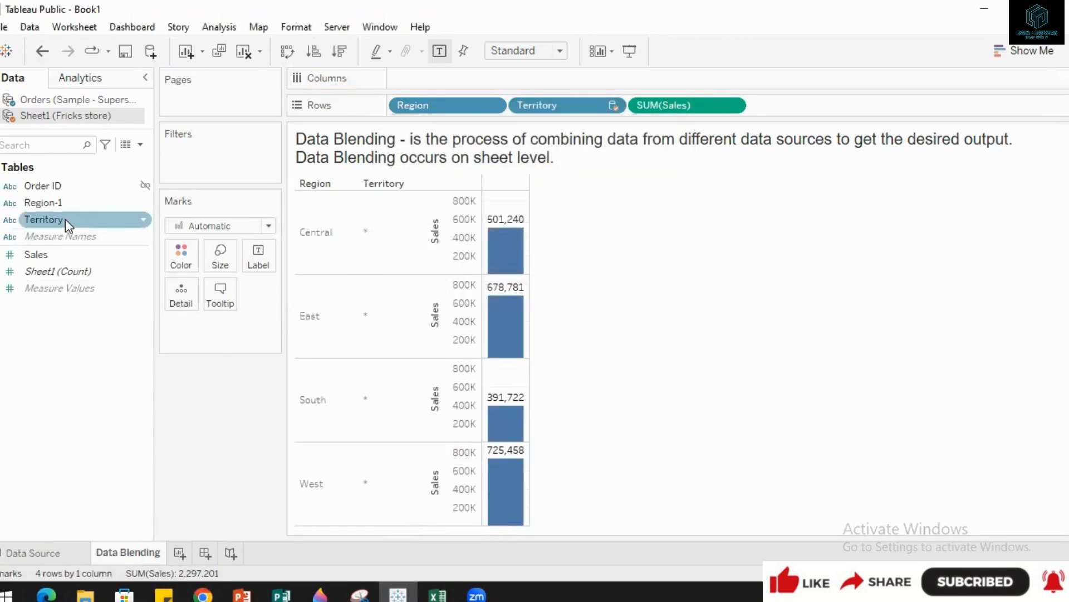
{"action": "left_click", "coordinate": [25, 28]}
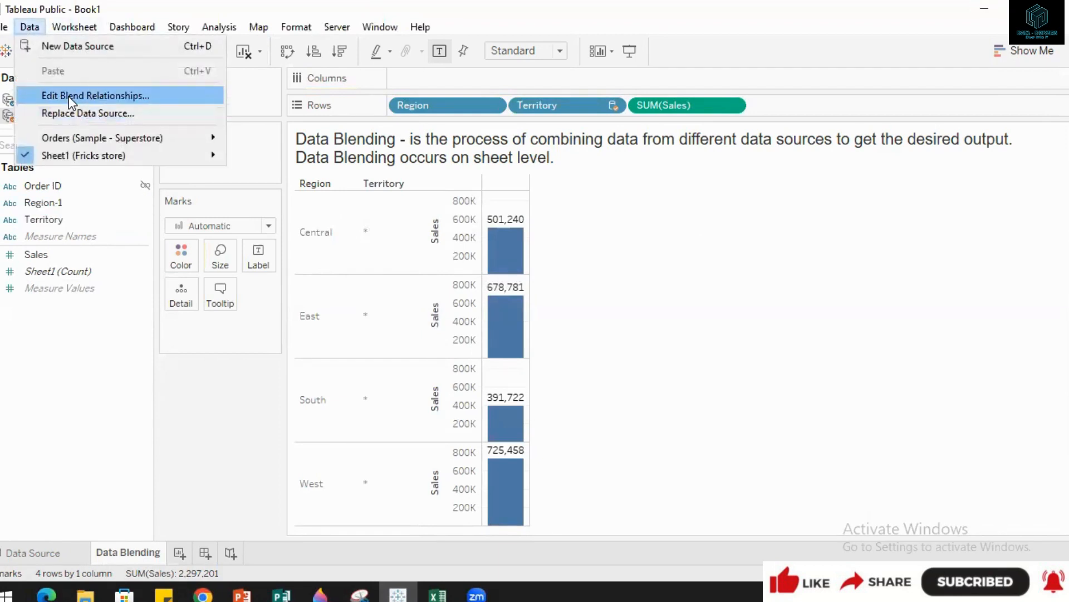
{"action": "left_click", "coordinate": [69, 95]}
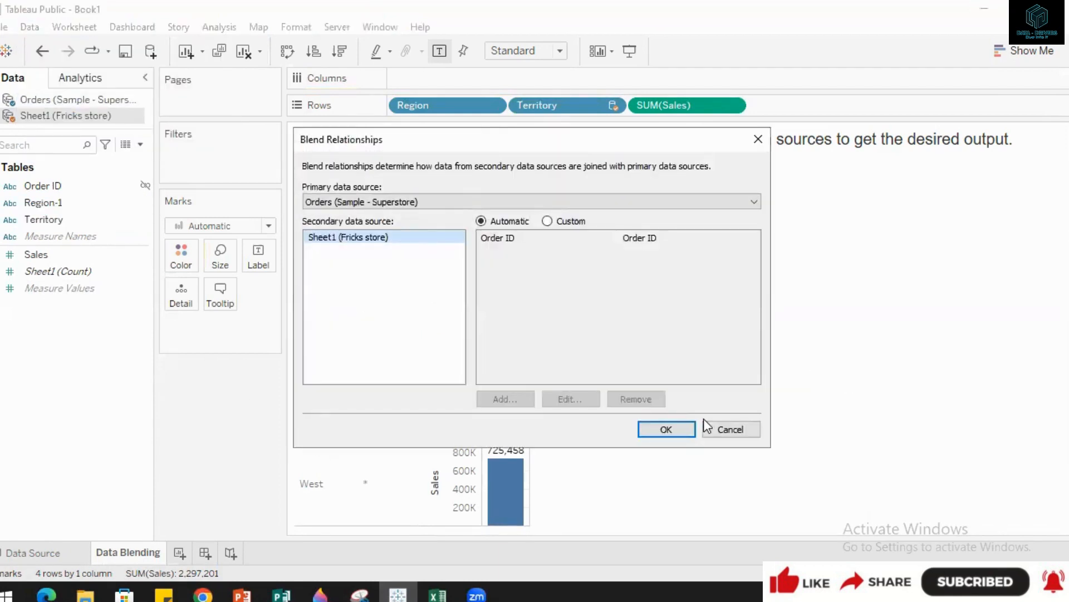
{"action": "left_click", "coordinate": [733, 427]}
With Orders (Sample - Superstore) as primary, switch the blend relationship to Custom and map its Region field to Territory in Sheet1 (Fricks store).
{"action": "left_click", "coordinate": [12, 100]}
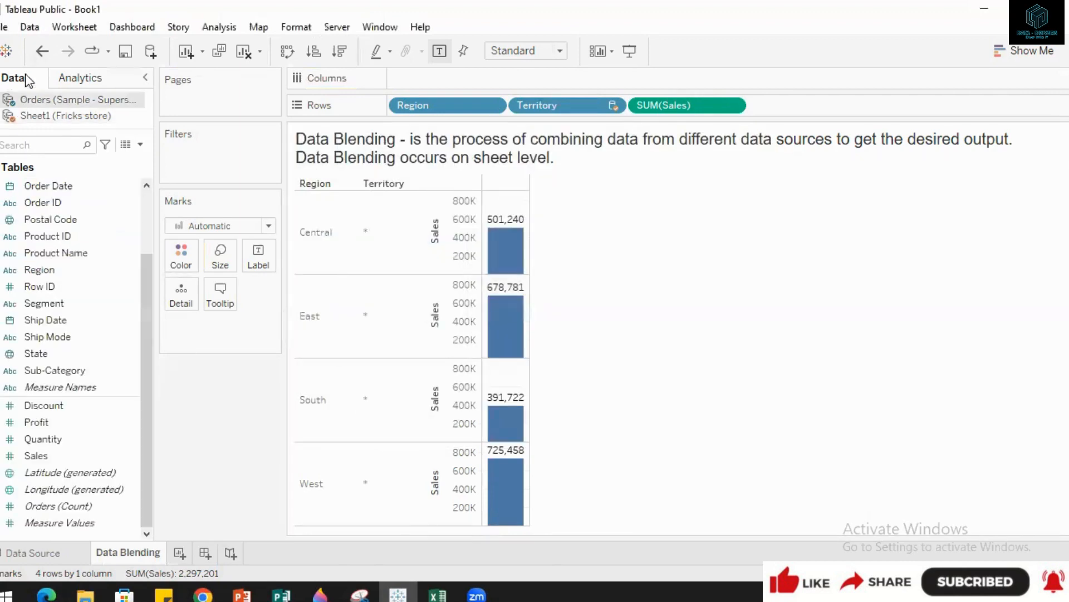
{"action": "left_click", "coordinate": [29, 26]}
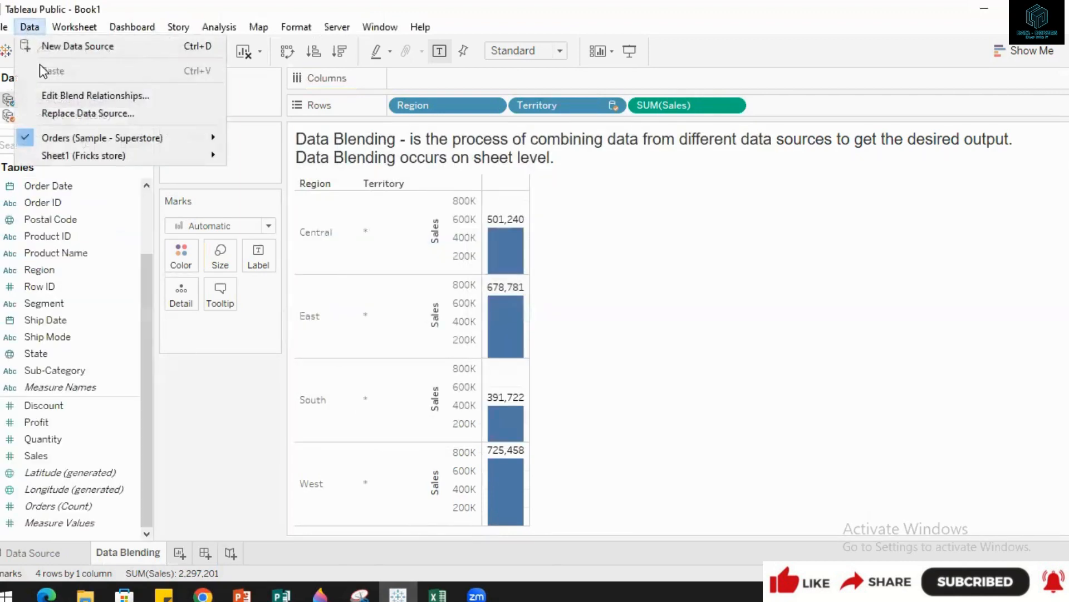
{"action": "left_click", "coordinate": [74, 96]}
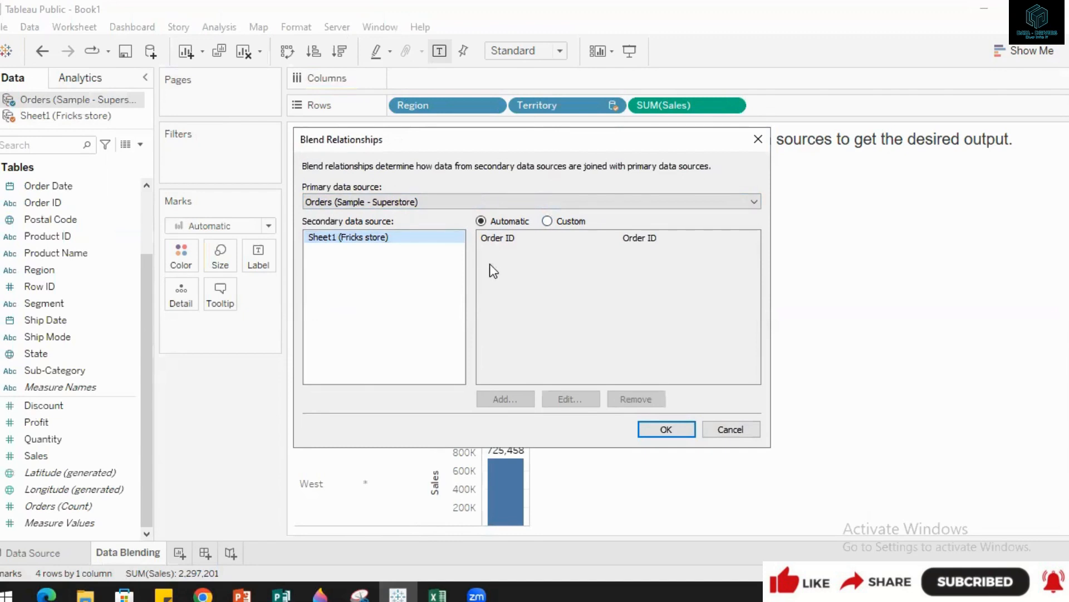
{"action": "left_click", "coordinate": [547, 221]}
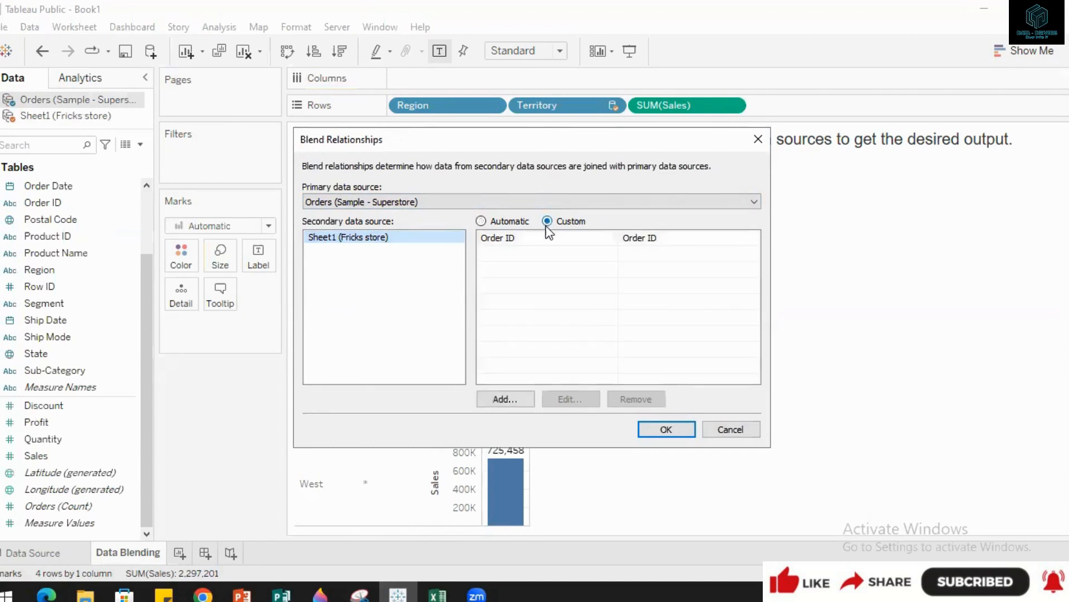
{"action": "left_click", "coordinate": [552, 244]}
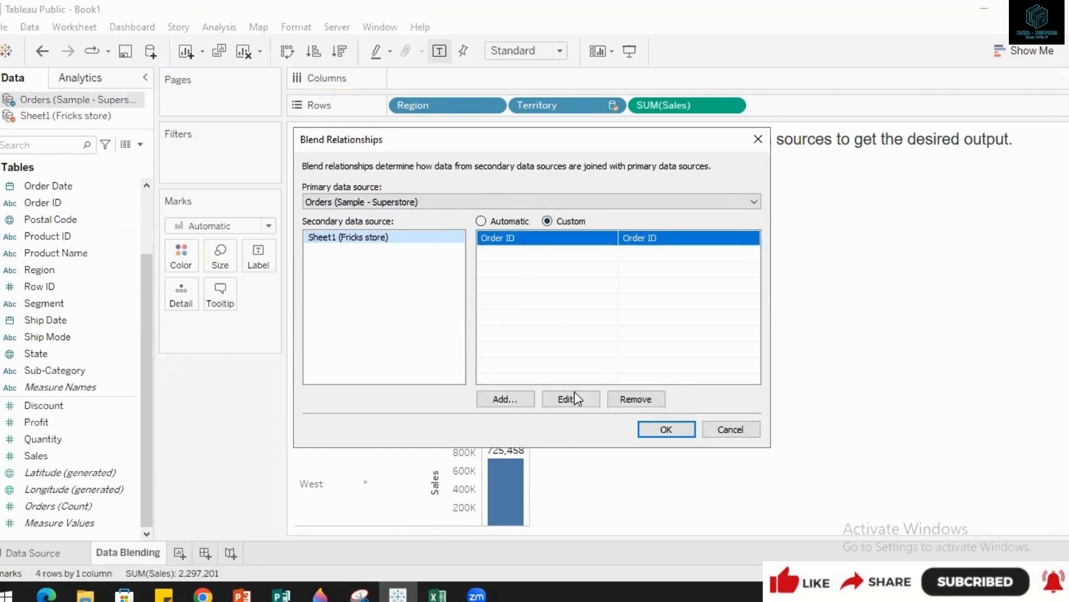
{"action": "left_click", "coordinate": [495, 403]}
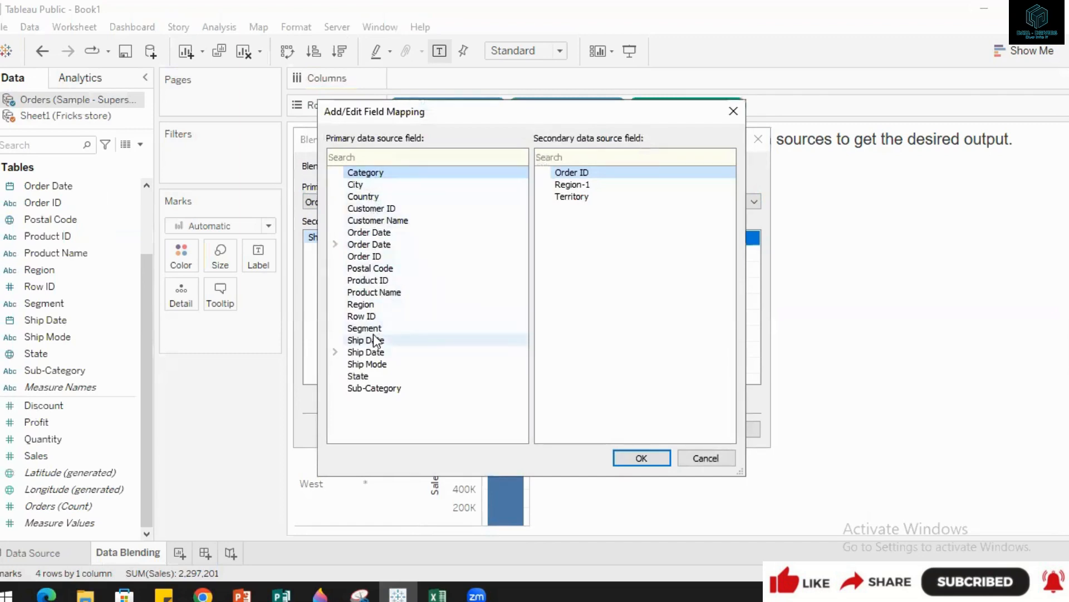
{"action": "left_click", "coordinate": [361, 304]}
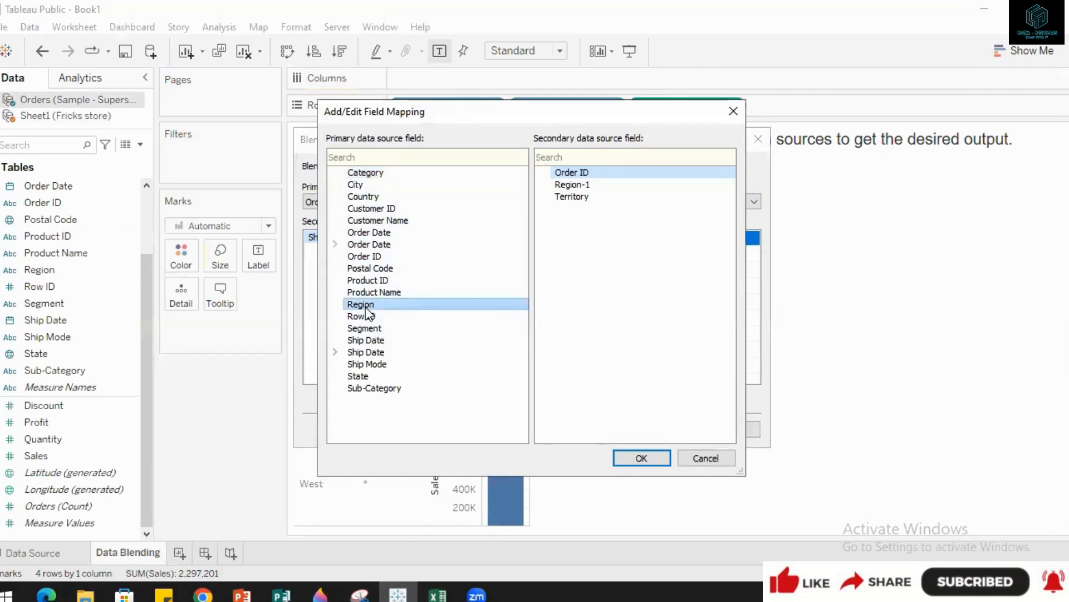
{"action": "left_click", "coordinate": [572, 198]}
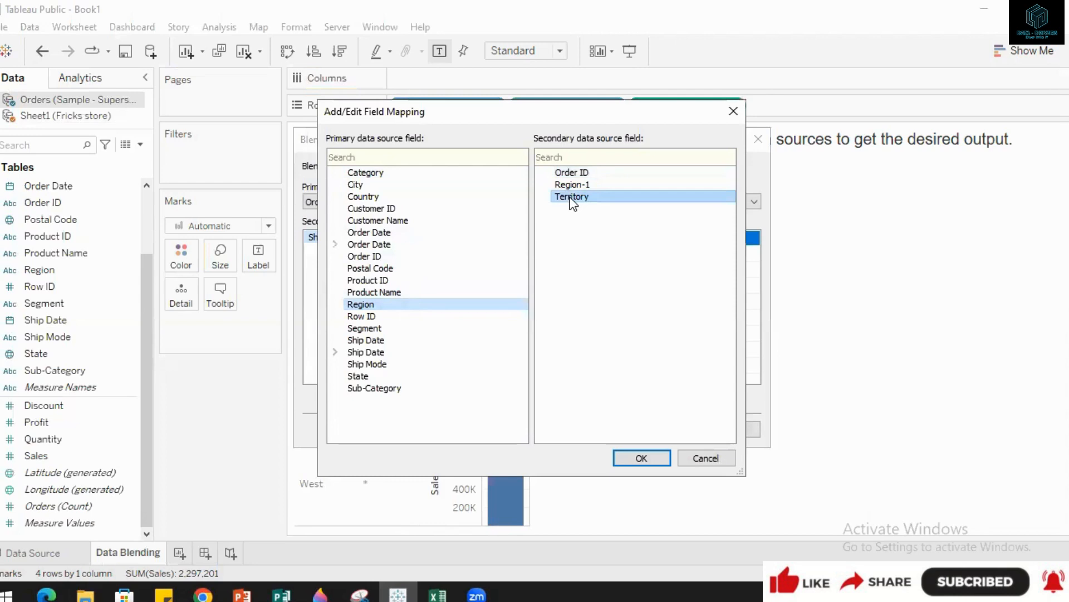
{"action": "left_click", "coordinate": [646, 456]}
Remove the Order ID mapping from the custom blend relationships and apply the changes.
{"action": "left_click", "coordinate": [682, 239]}
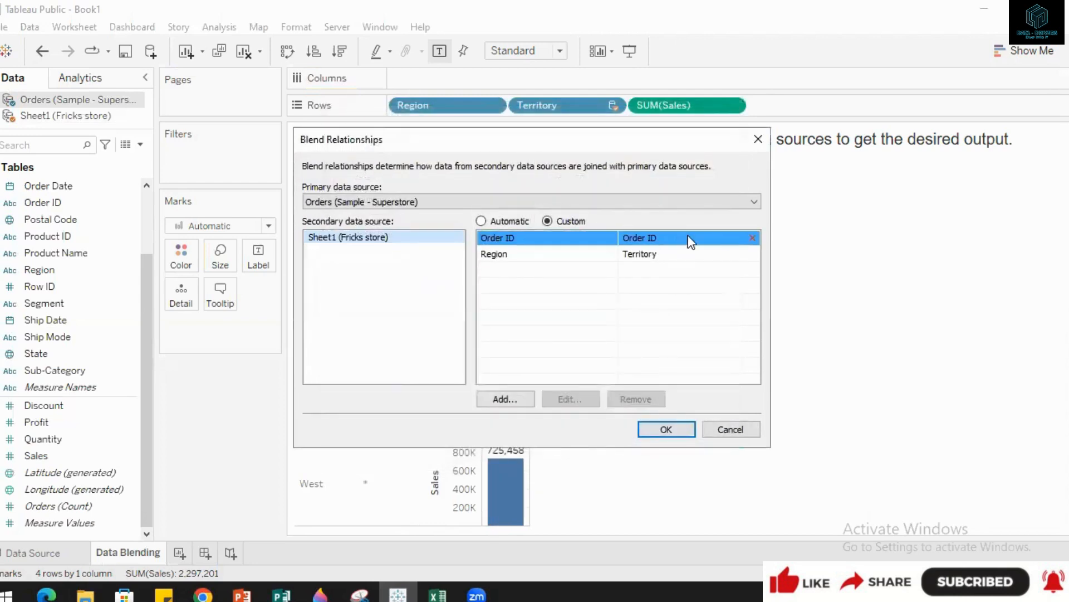
{"action": "left_click", "coordinate": [753, 238]}
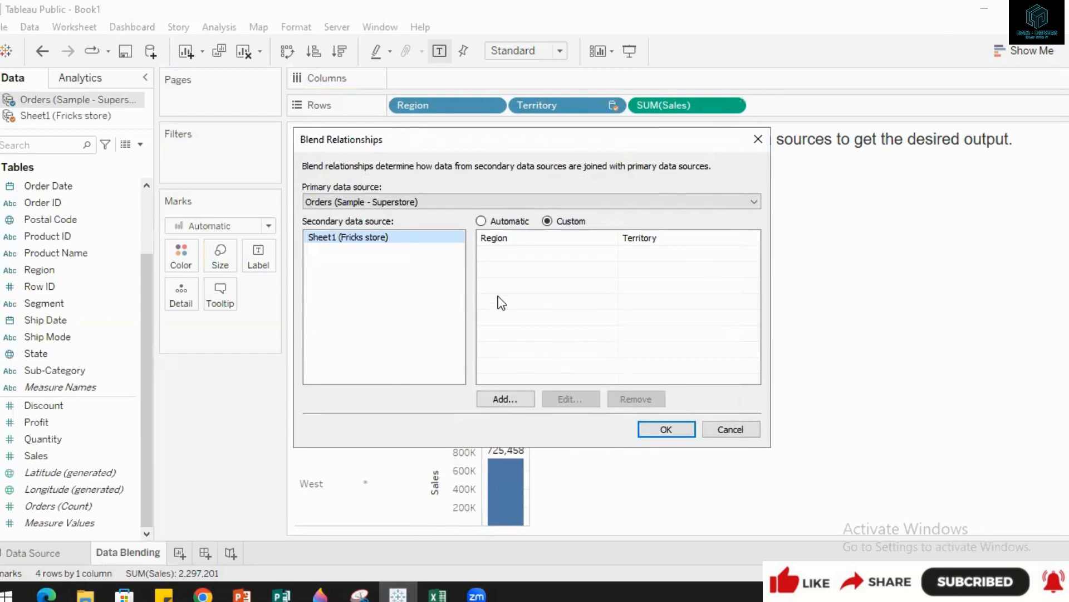
{"action": "left_click", "coordinate": [660, 433]}
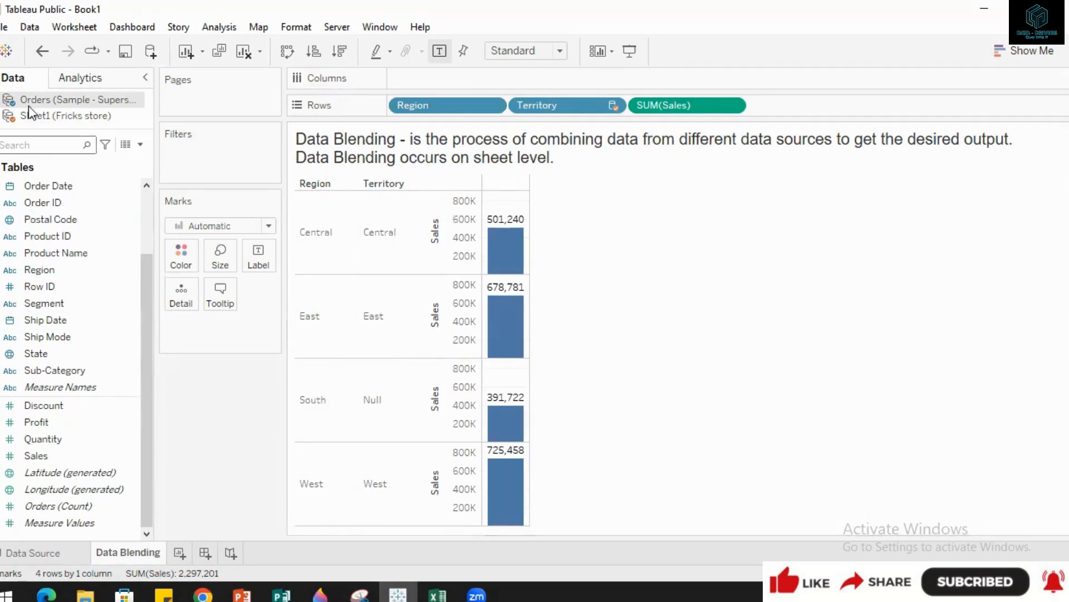
Reopen the blend relationships to review the custom mapping of Region to Territory.
{"action": "left_click", "coordinate": [29, 26]}
{"action": "left_click", "coordinate": [39, 99]}
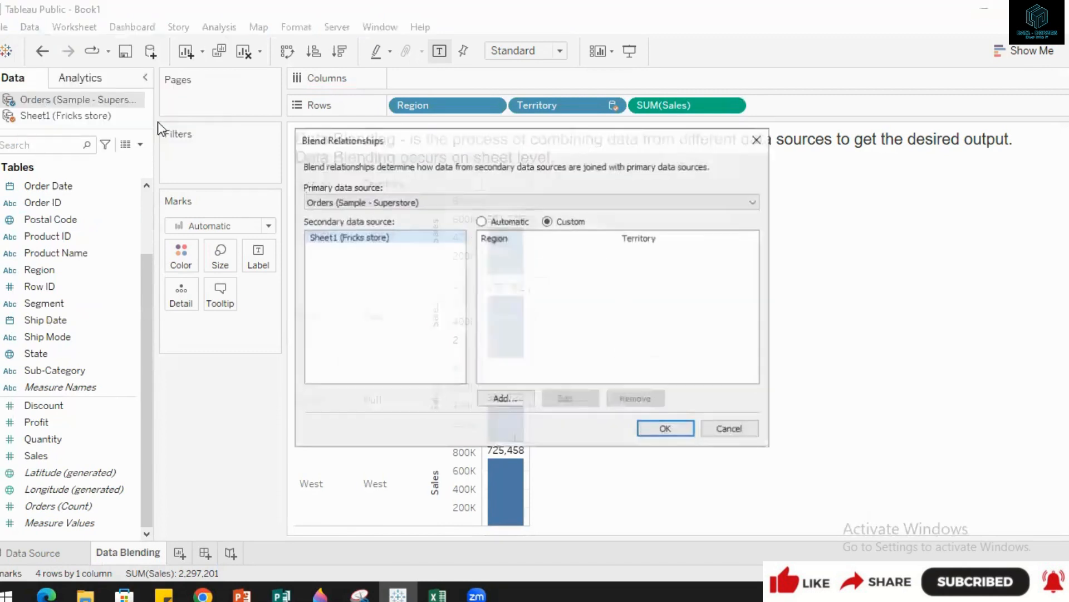